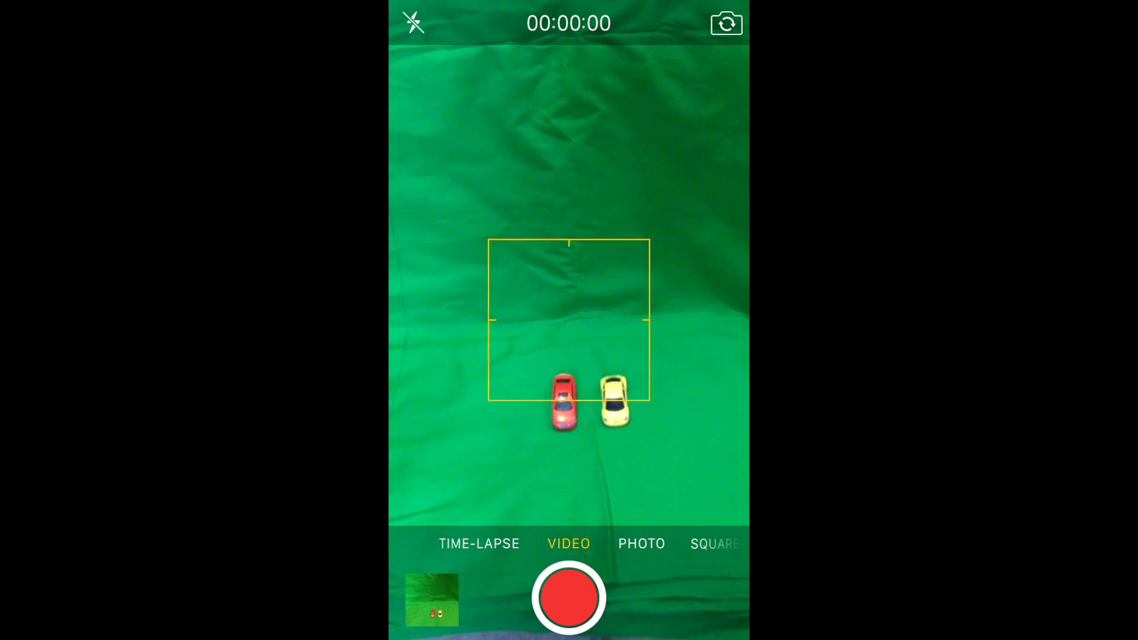
- Focus on the red and yellow toy cars, then set AE/AF lock and adjust exposure
{"action": "left_click", "coordinate": [627, 415]}
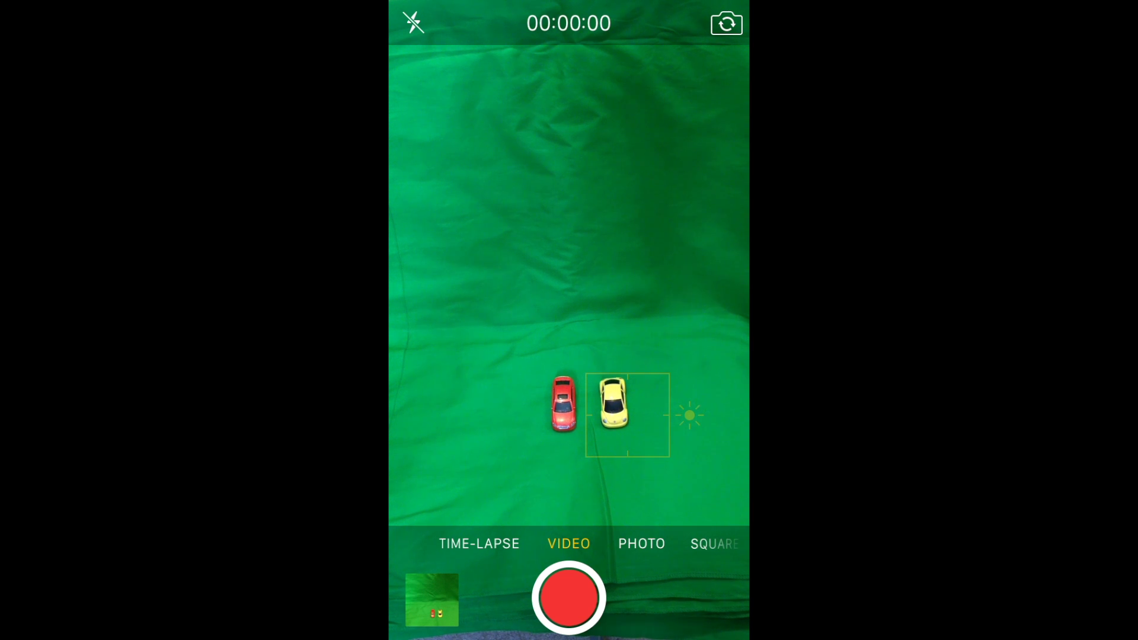
{"action": "left_click", "coordinate": [588, 400]}
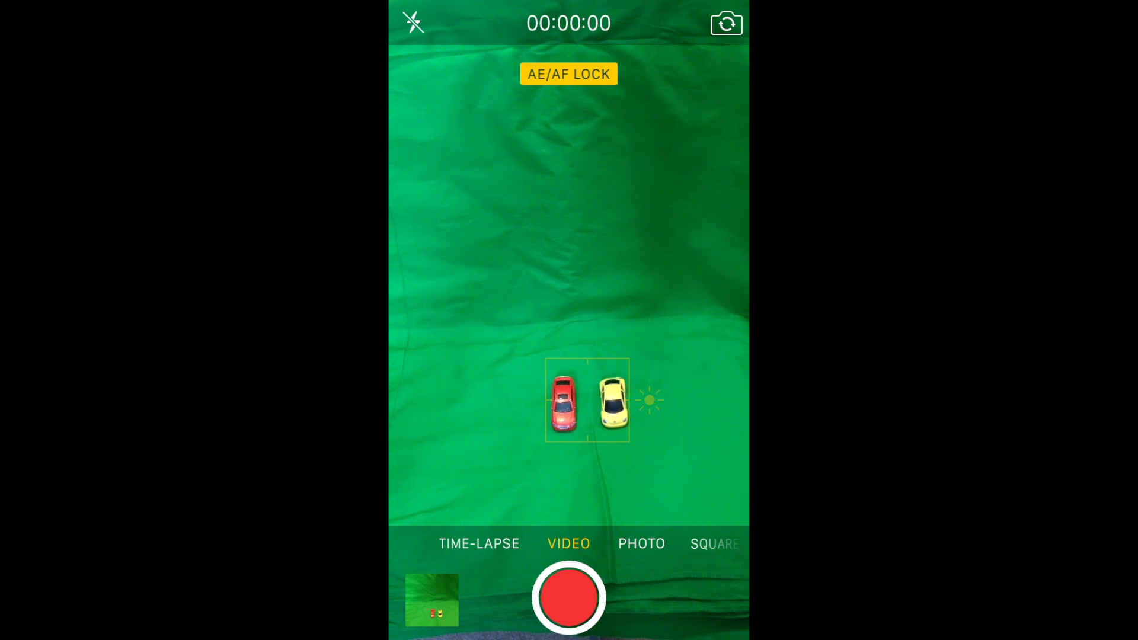
{"action": "left_click", "coordinate": [588, 400]}
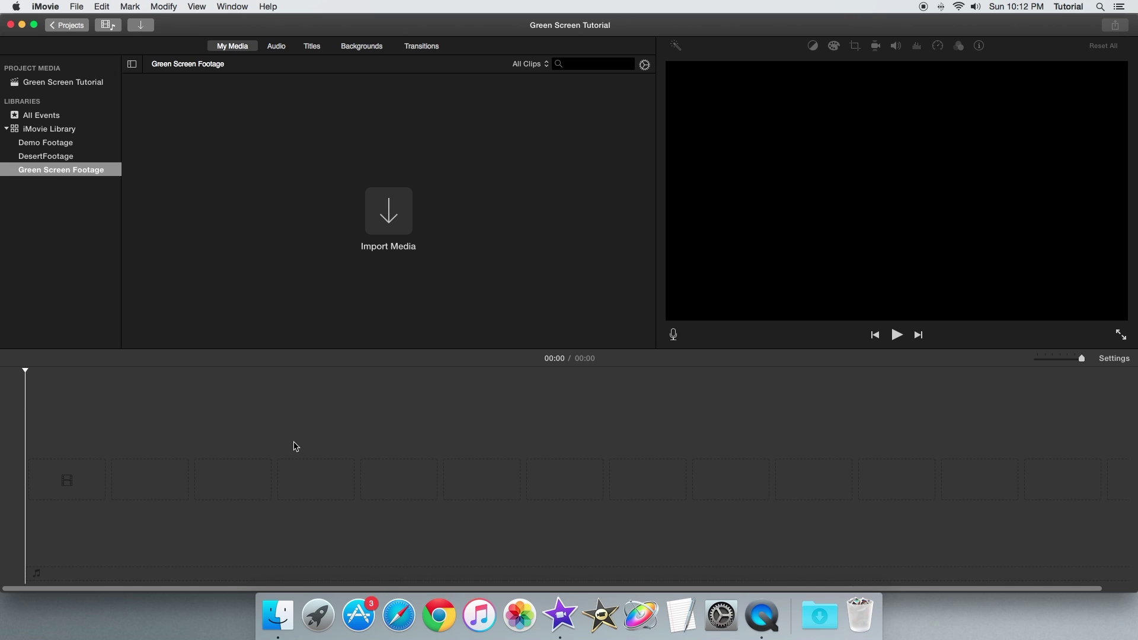
- Import IMG_0138.mov and samplehighway.png from the green screen tutorial folder
{"action": "left_click", "coordinate": [140, 25]}
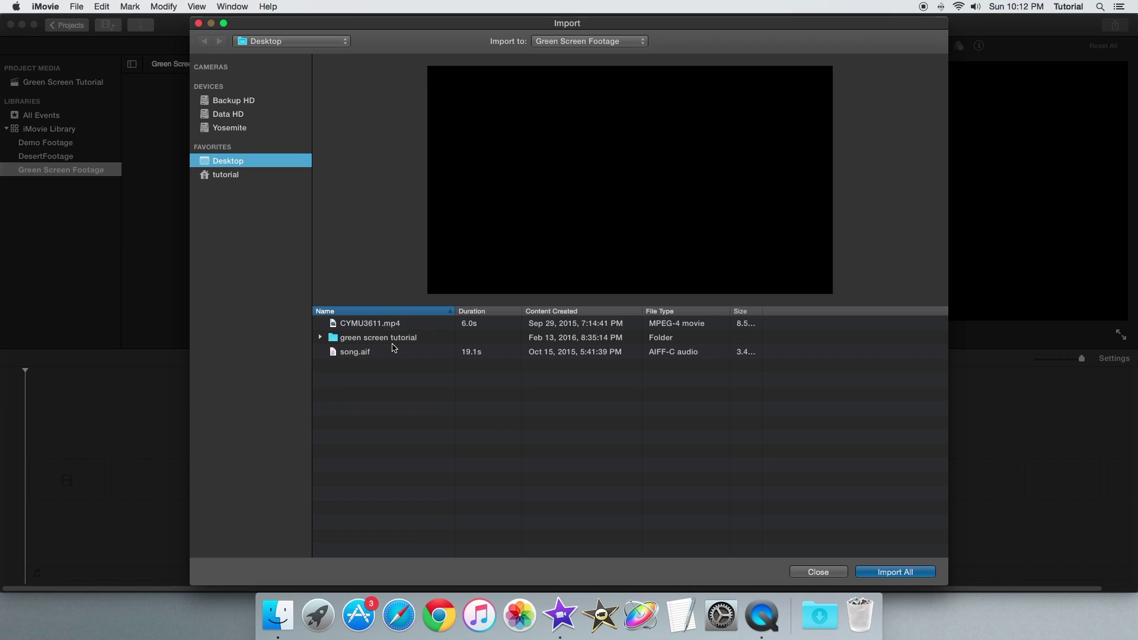
{"action": "double_click", "coordinate": [376, 338]}
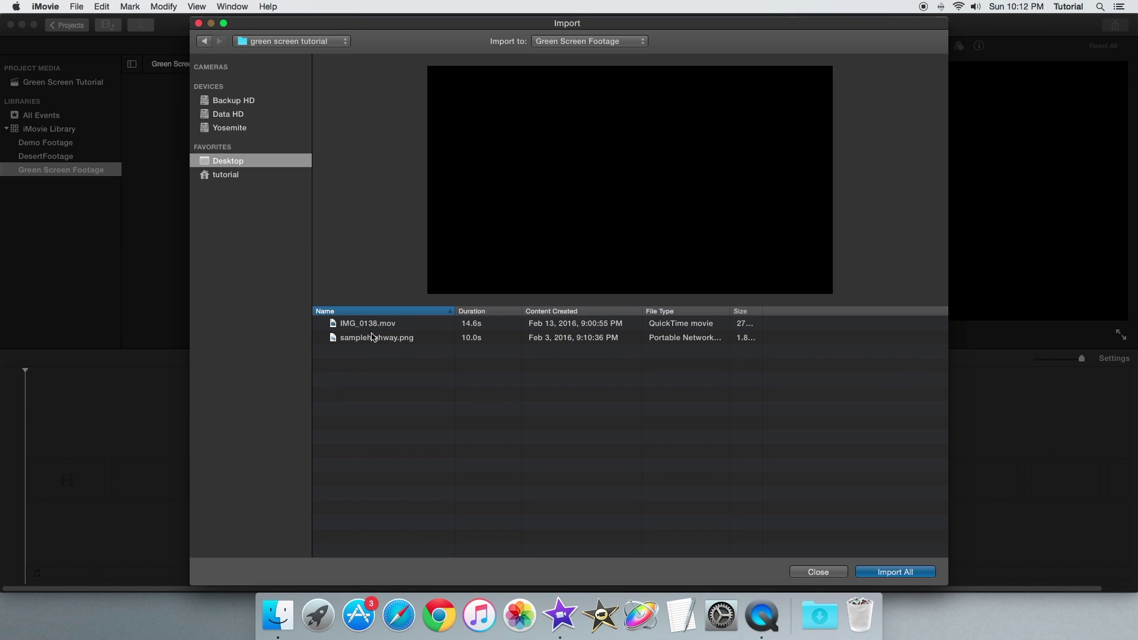
{"action": "key", "text": "super+a"}
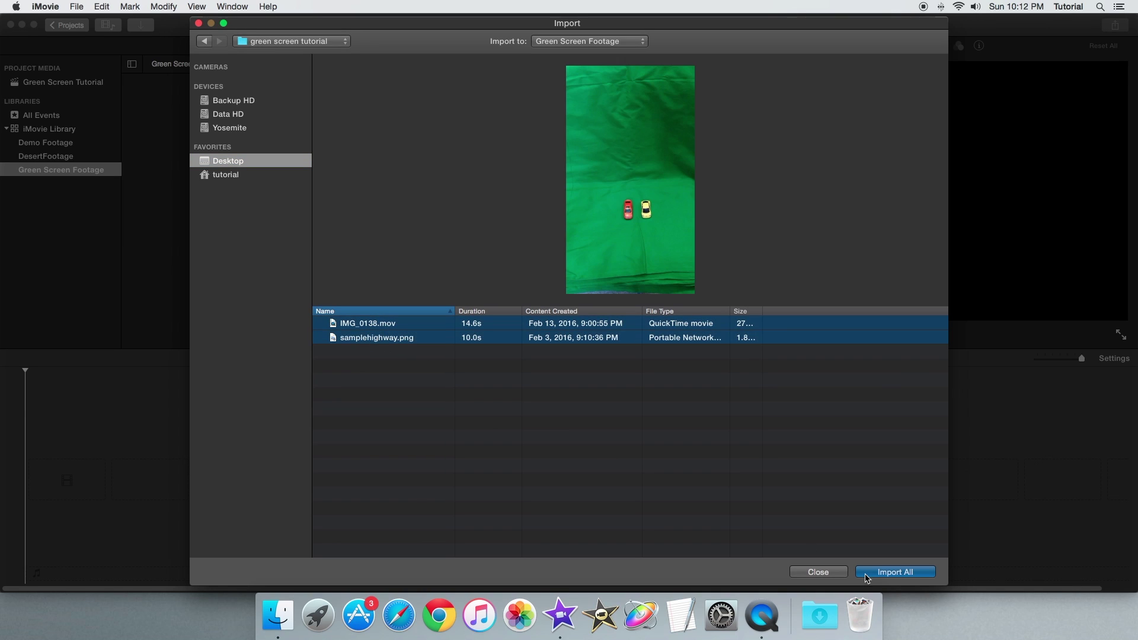
{"action": "left_click", "coordinate": [916, 571]}
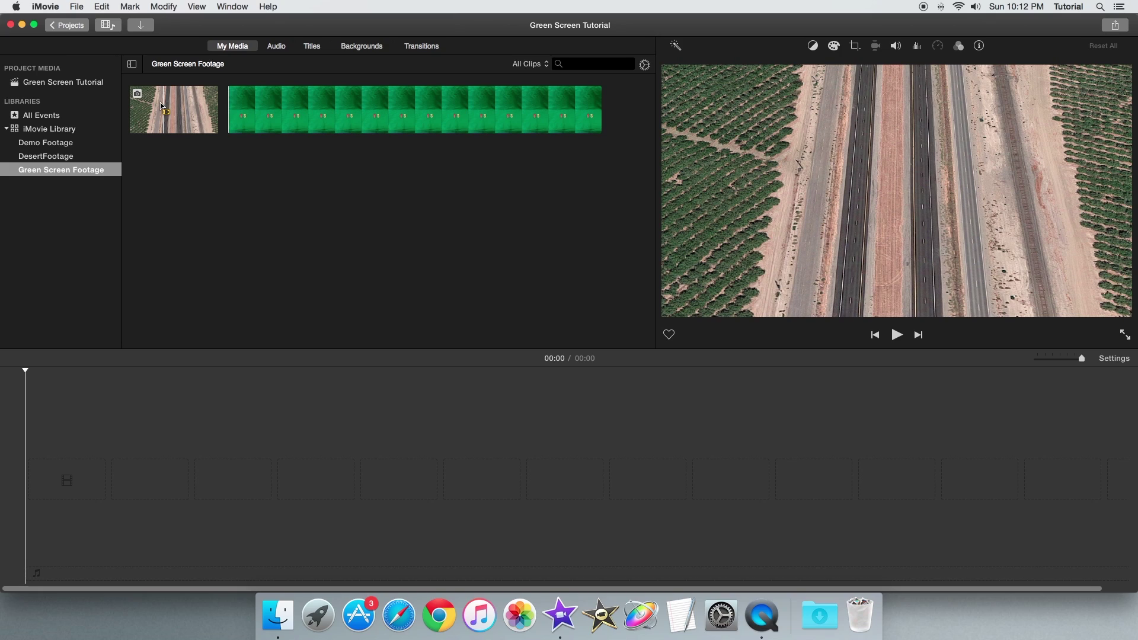
- Add samplehighway.png to the timeline and set its duration to 15 seconds
{"action": "left_click", "coordinate": [175, 108]}
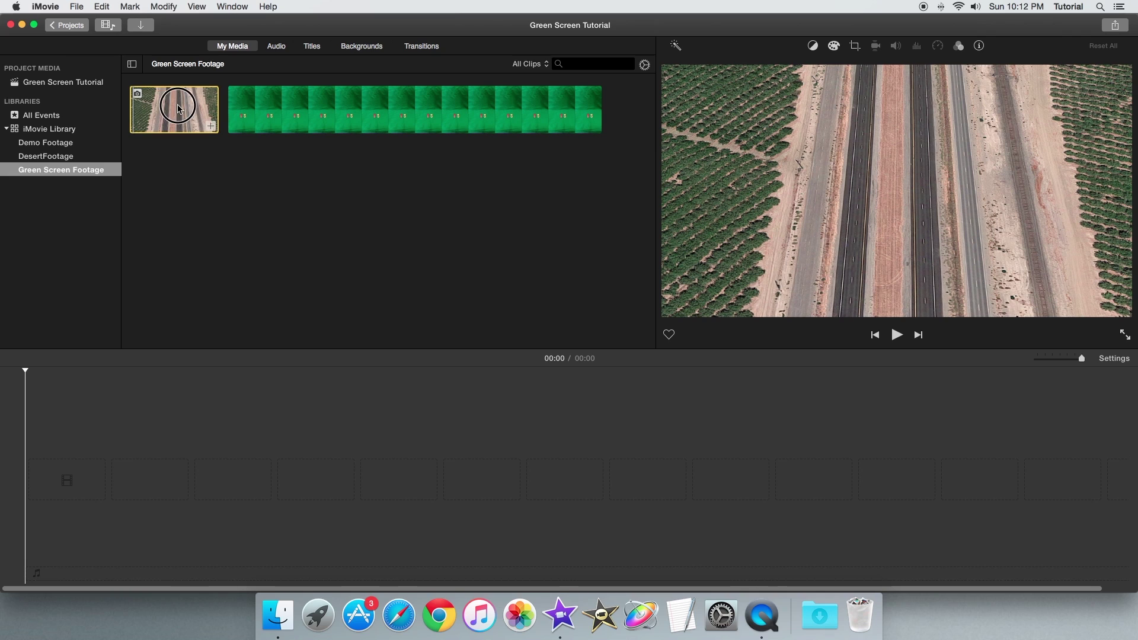
{"action": "left_click_drag", "start_coordinate": [178, 108], "coordinate": [149, 461]}
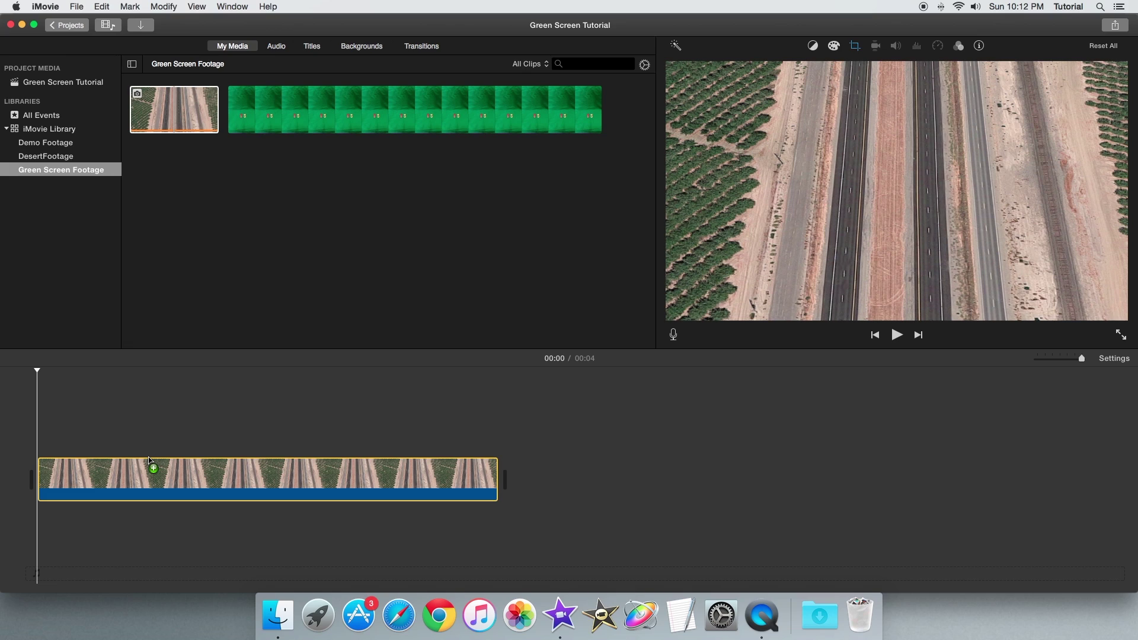
{"action": "left_click_drag", "start_coordinate": [149, 460], "coordinate": [207, 457]}
{"action": "left_click", "coordinate": [979, 46]}
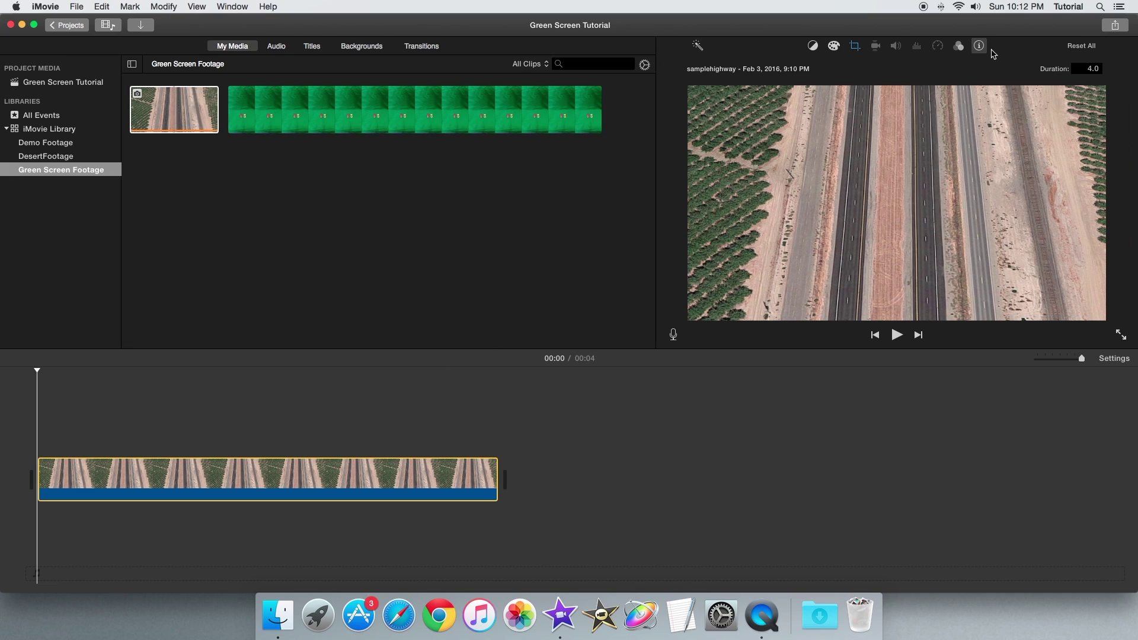
{"action": "left_click", "coordinate": [1090, 68]}
{"action": "type", "text": "15"}
{"action": "key", "text": "Return"}
- Zoom the timeline out to fit the whole 15-second clip, playhead back at the start
{"action": "left_click", "coordinate": [346, 410]}
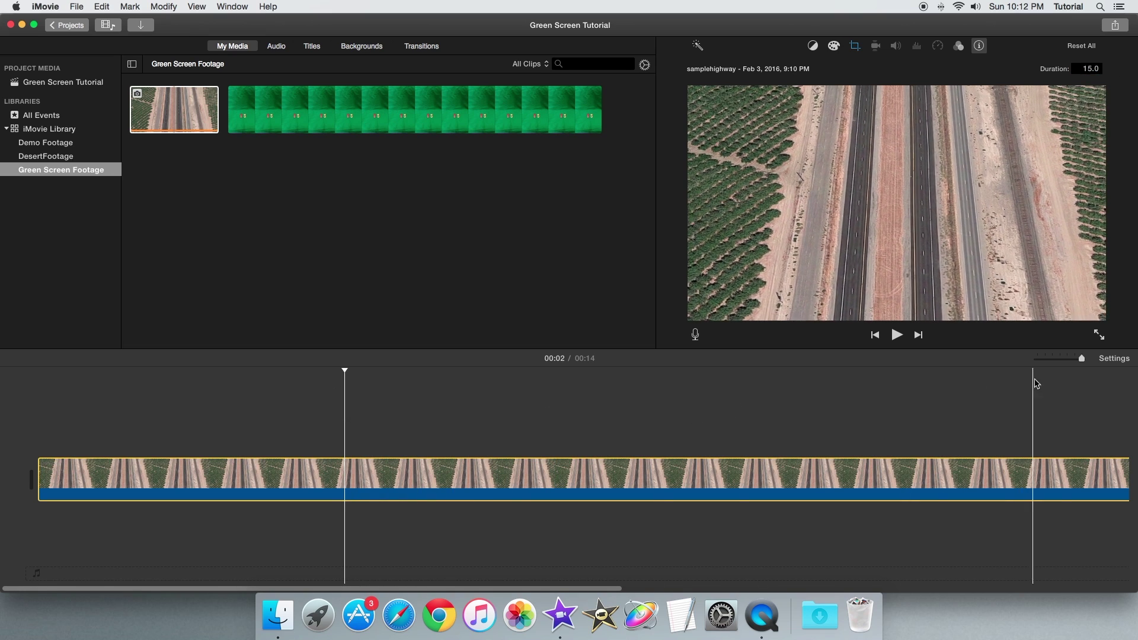
{"action": "left_click", "coordinate": [1080, 360]}
{"action": "left_click_drag", "start_coordinate": [1080, 360], "coordinate": [1065, 359]}
{"action": "left_click", "coordinate": [31, 417]}
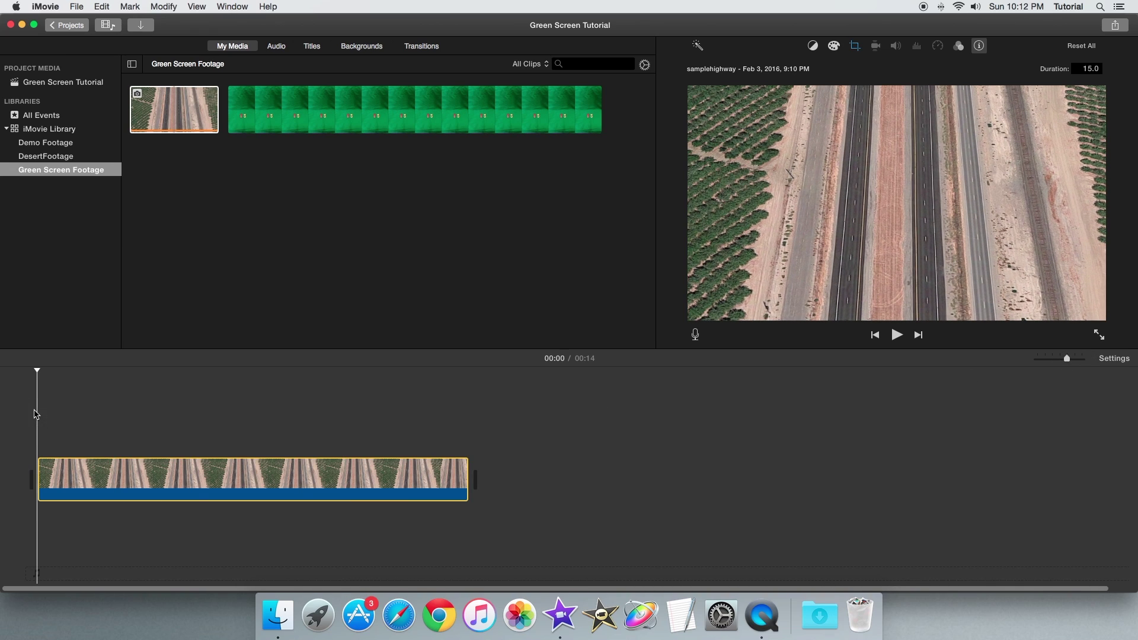
{"action": "left_click", "coordinate": [230, 105]}
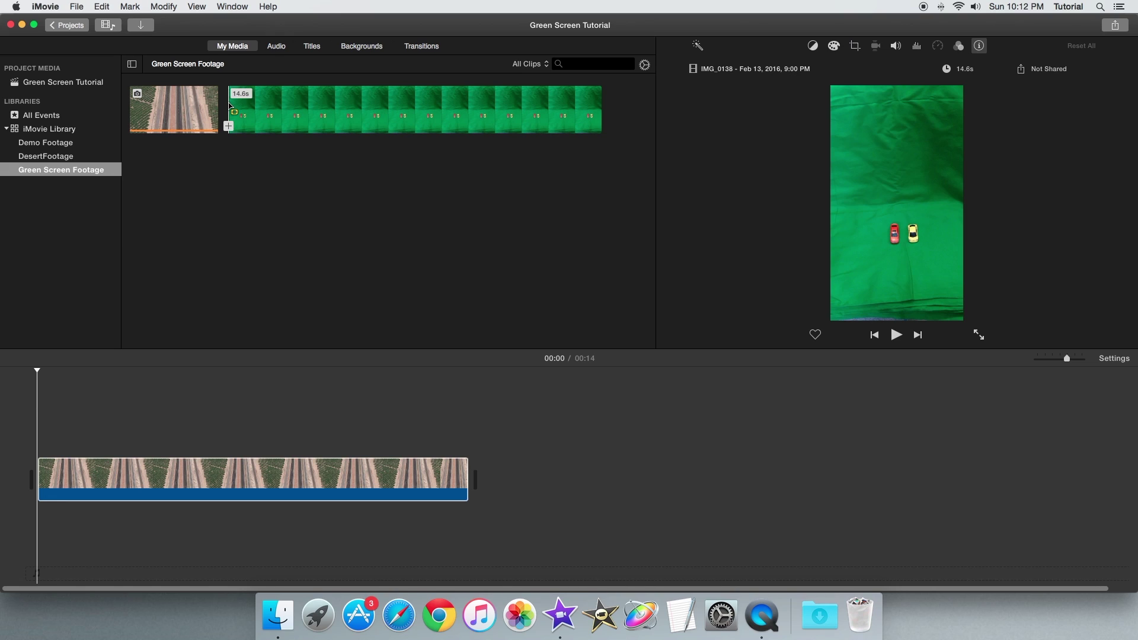
- Place the first 11.2 seconds of IMG_0138 above the highway clip and select it
{"action": "left_click_drag", "start_coordinate": [230, 105], "coordinate": [42, 440]}
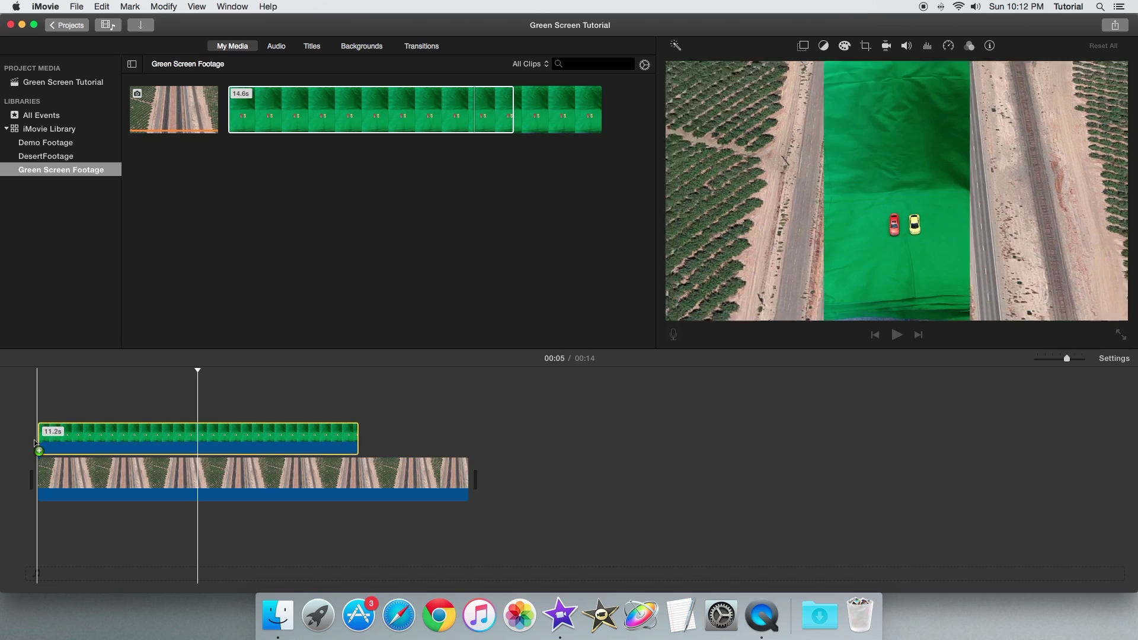
{"action": "left_click", "coordinate": [48, 428]}
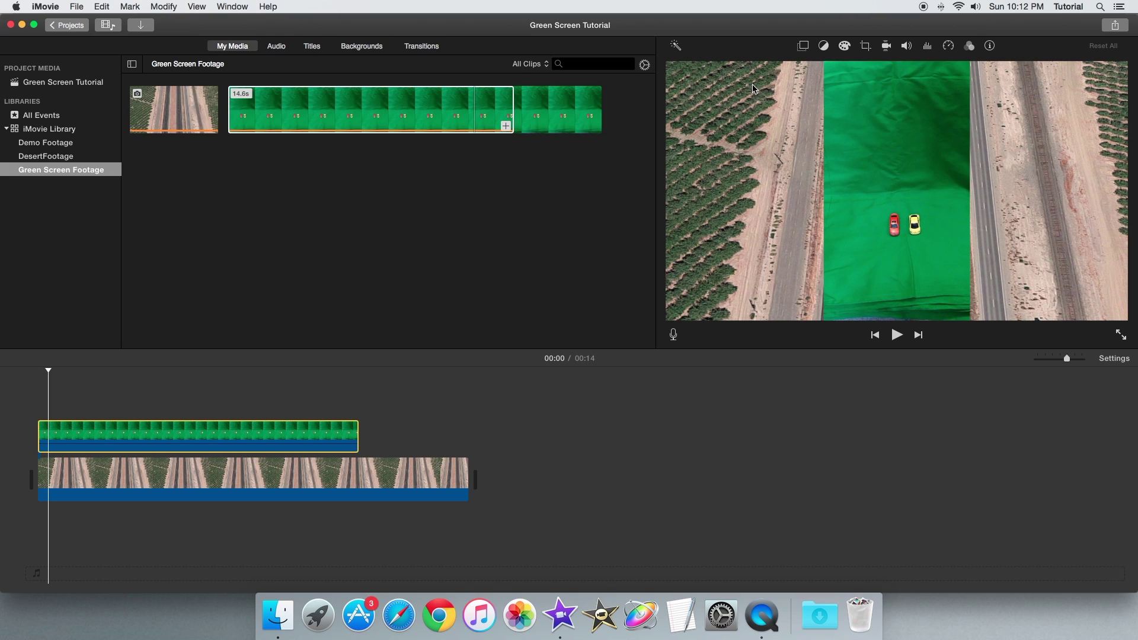
- Apply the Green/Blue Screen overlay style to the car clip and enlarge the viewer
{"action": "left_click", "coordinate": [802, 46]}
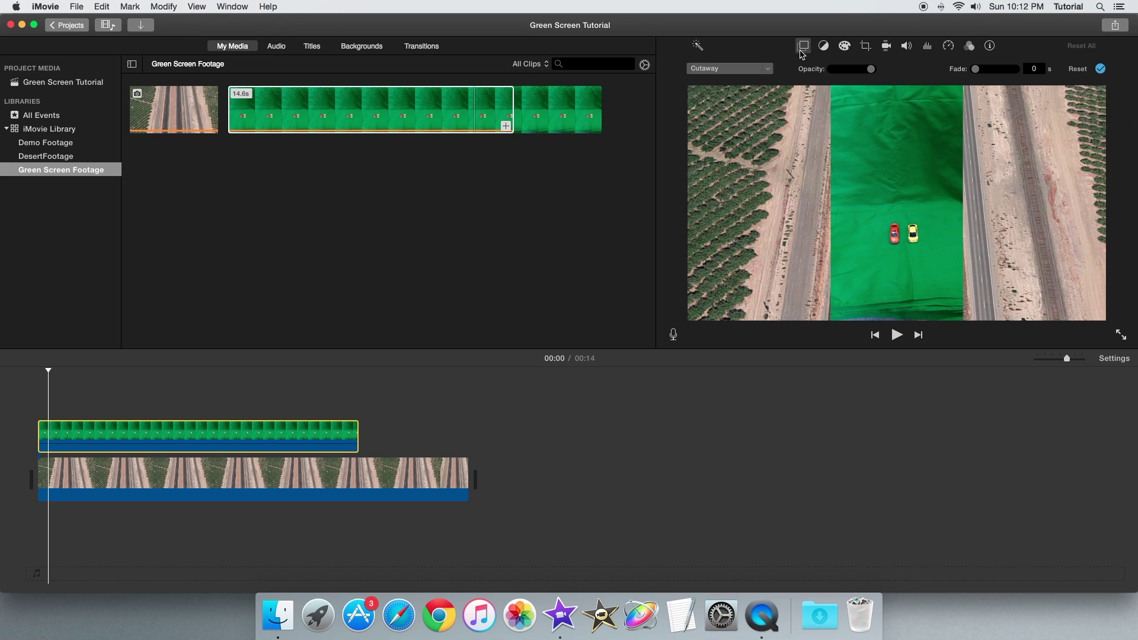
{"action": "left_click", "coordinate": [767, 69]}
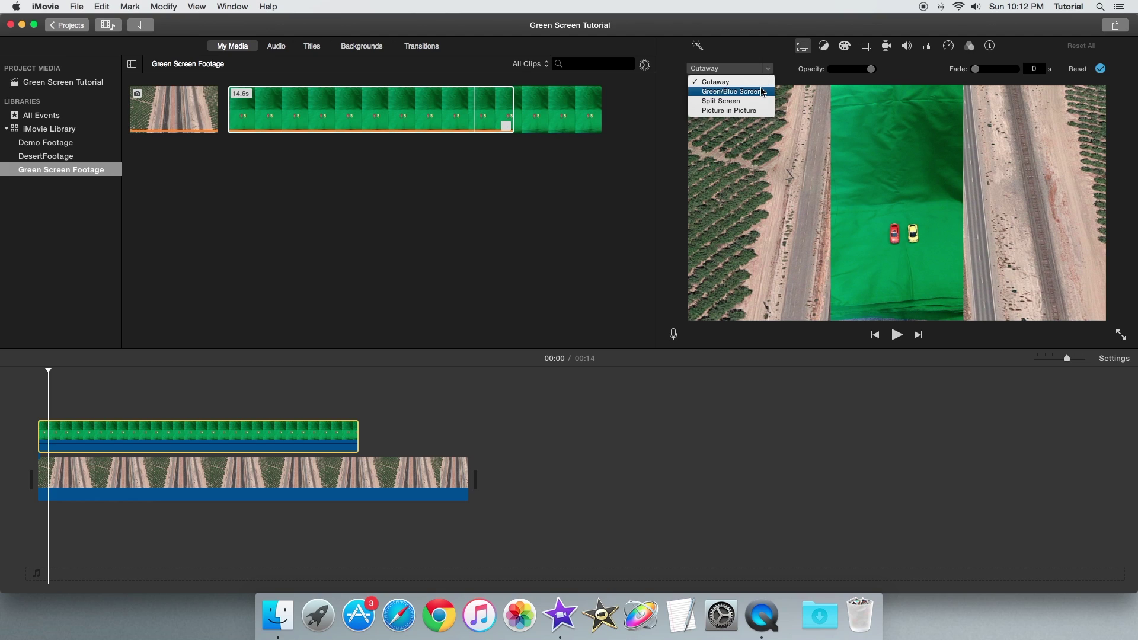
{"action": "left_click", "coordinate": [762, 92]}
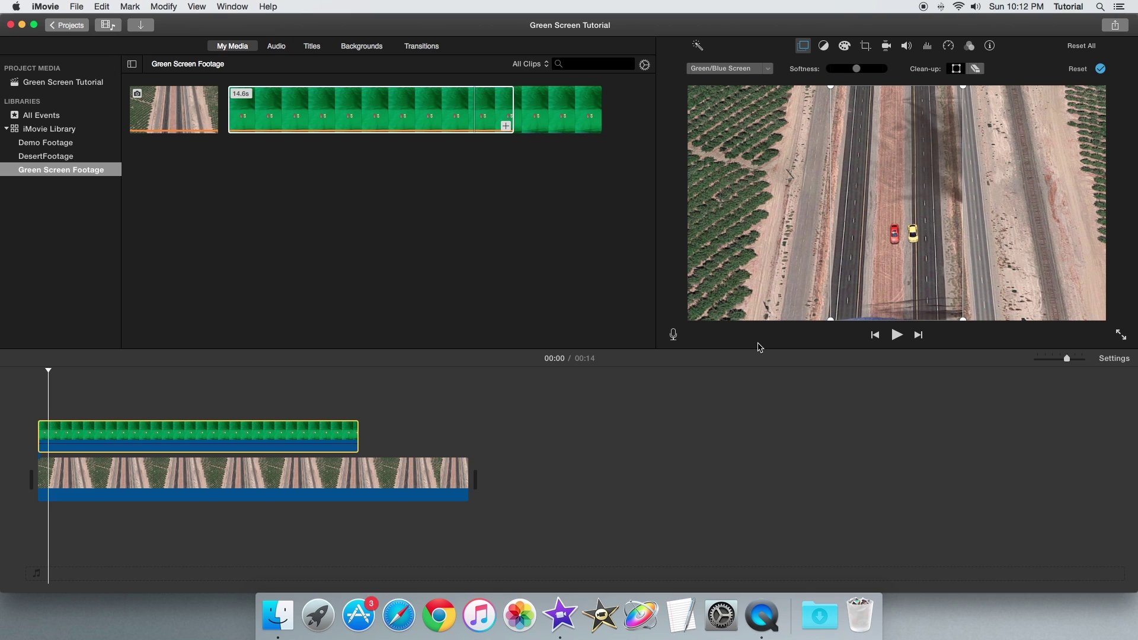
{"action": "left_click_drag", "start_coordinate": [760, 348], "coordinate": [714, 543]}
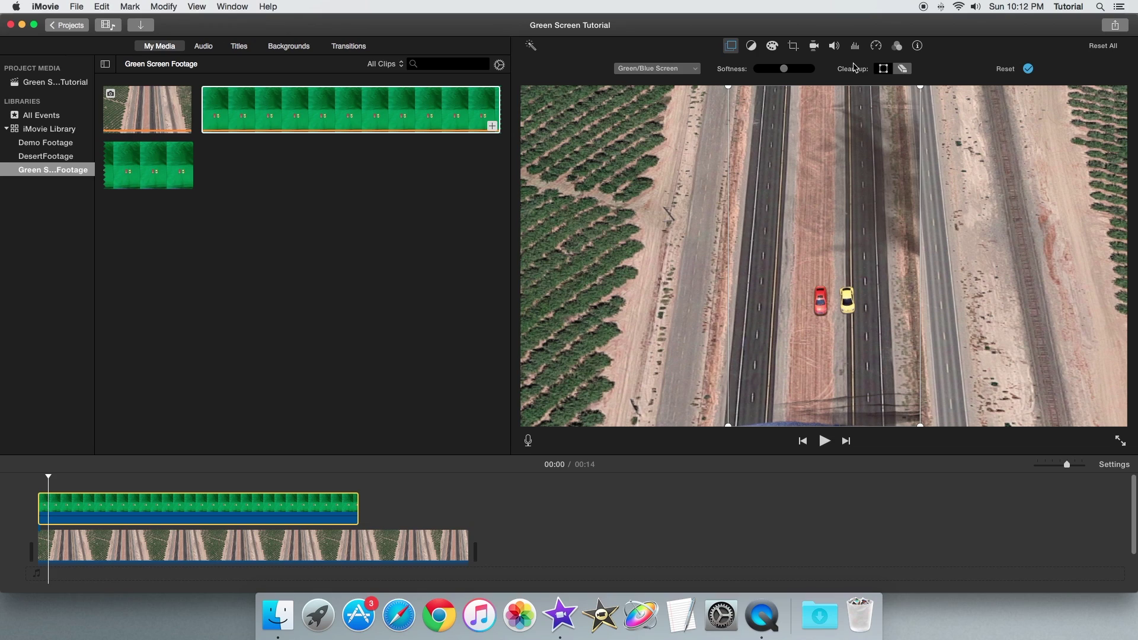
- Erase the dark smudge over the highway lanes with the Clean-up eraser
{"action": "left_click", "coordinate": [902, 68]}
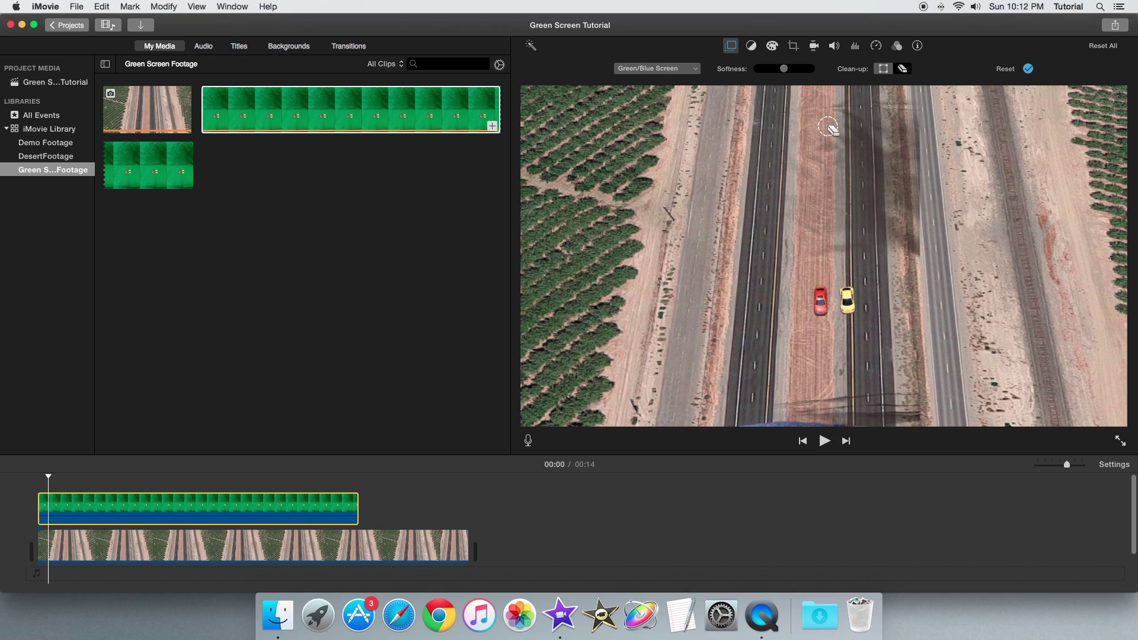
{"action": "left_click", "coordinate": [828, 127]}
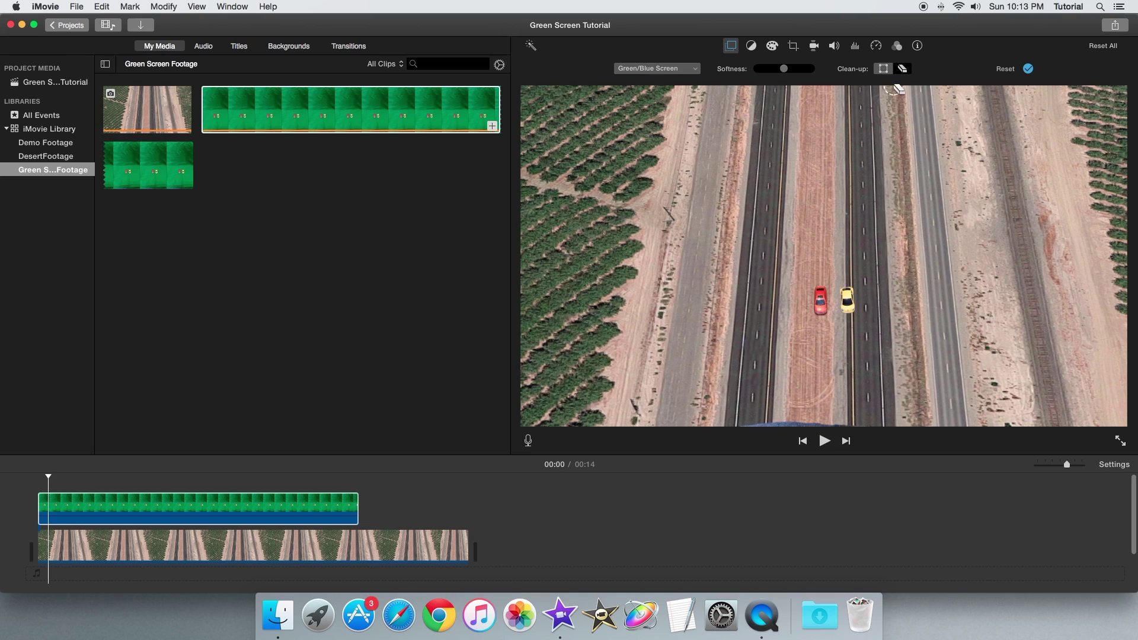
- Tighten the clean-up crop rectangle around the two cars and apply the green-screen key
{"action": "left_click", "coordinate": [883, 68]}
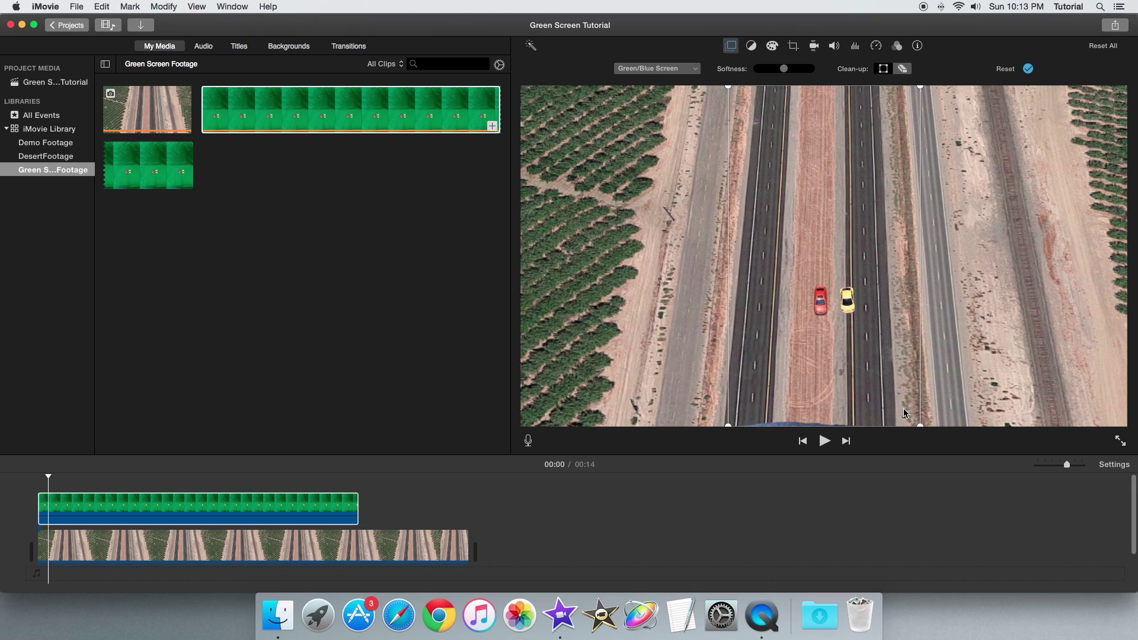
{"action": "left_click_drag", "start_coordinate": [920, 425], "coordinate": [914, 346]}
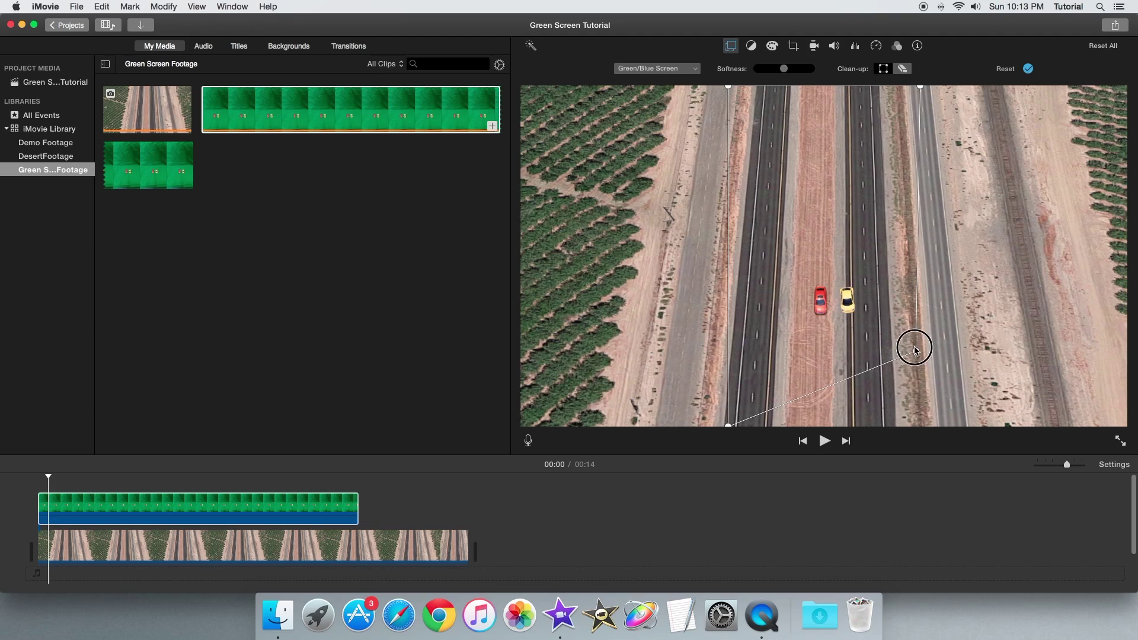
{"action": "left_click_drag", "start_coordinate": [729, 425], "coordinate": [737, 320]}
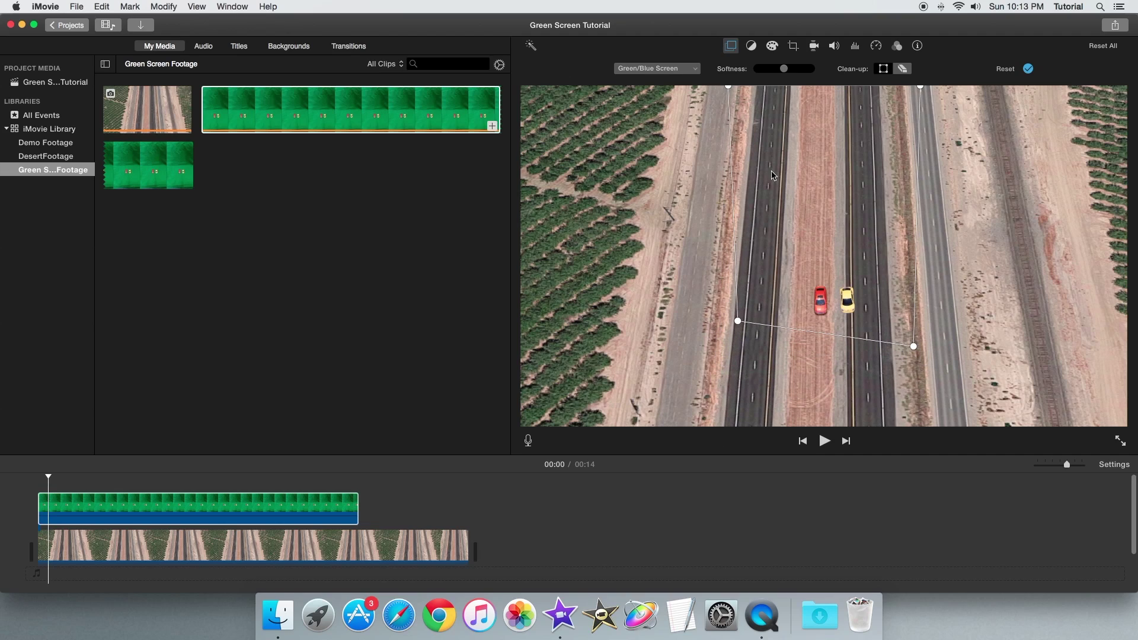
{"action": "left_click_drag", "start_coordinate": [730, 88], "coordinate": [745, 164]}
{"action": "left_click_drag", "start_coordinate": [920, 89], "coordinate": [920, 225]}
{"action": "left_click_drag", "start_coordinate": [747, 167], "coordinate": [747, 217]}
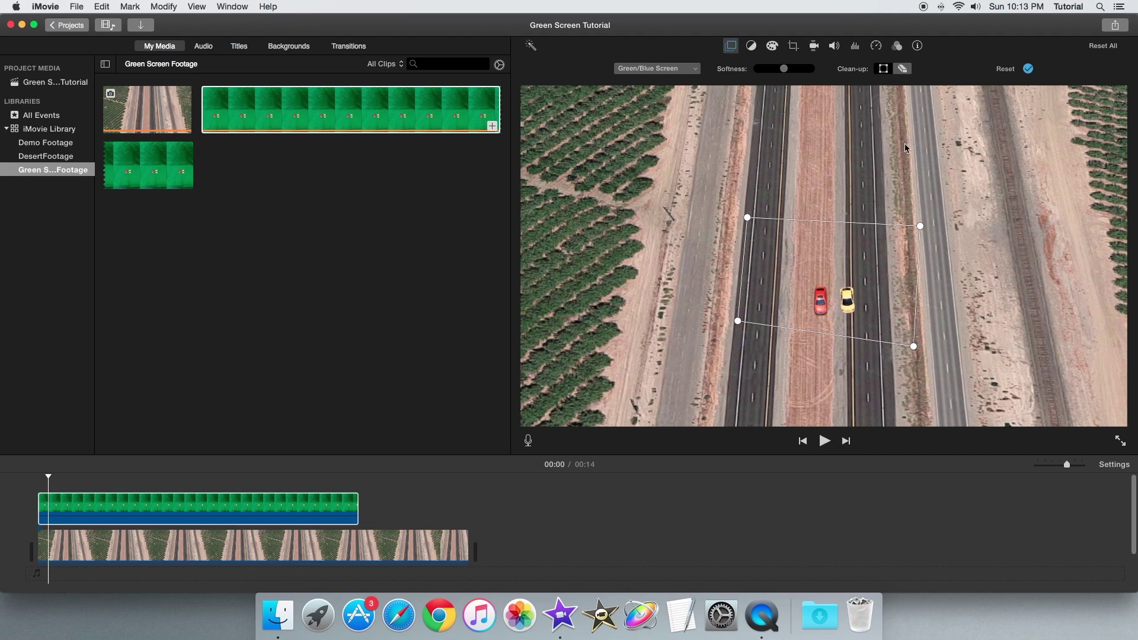
{"action": "left_click", "coordinate": [1027, 68]}
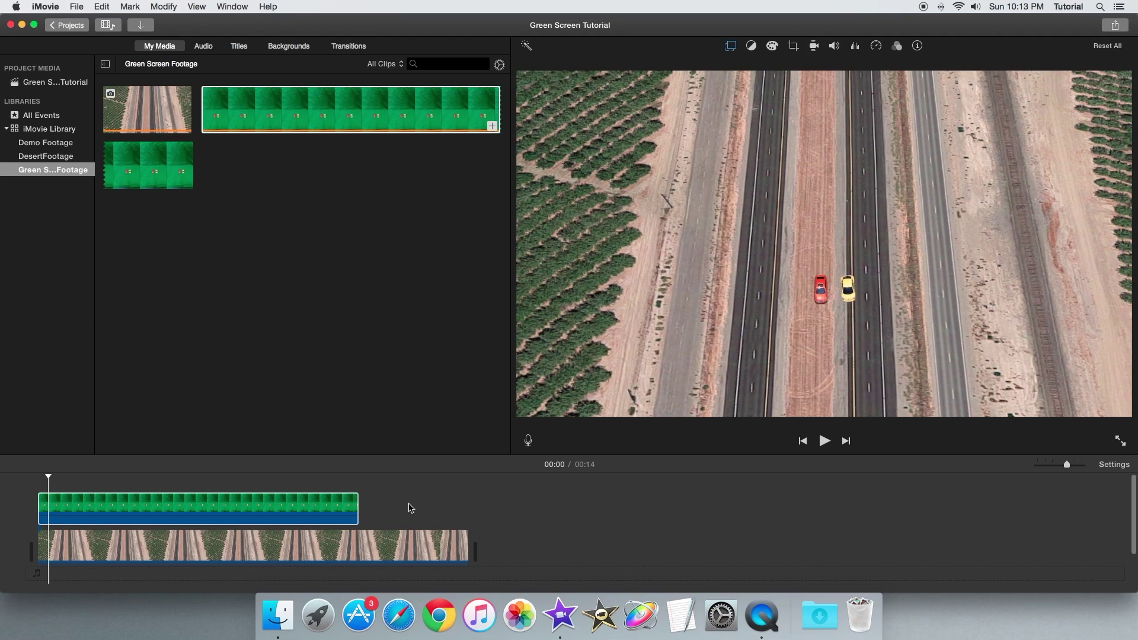
{"action": "left_click", "coordinate": [172, 547]}
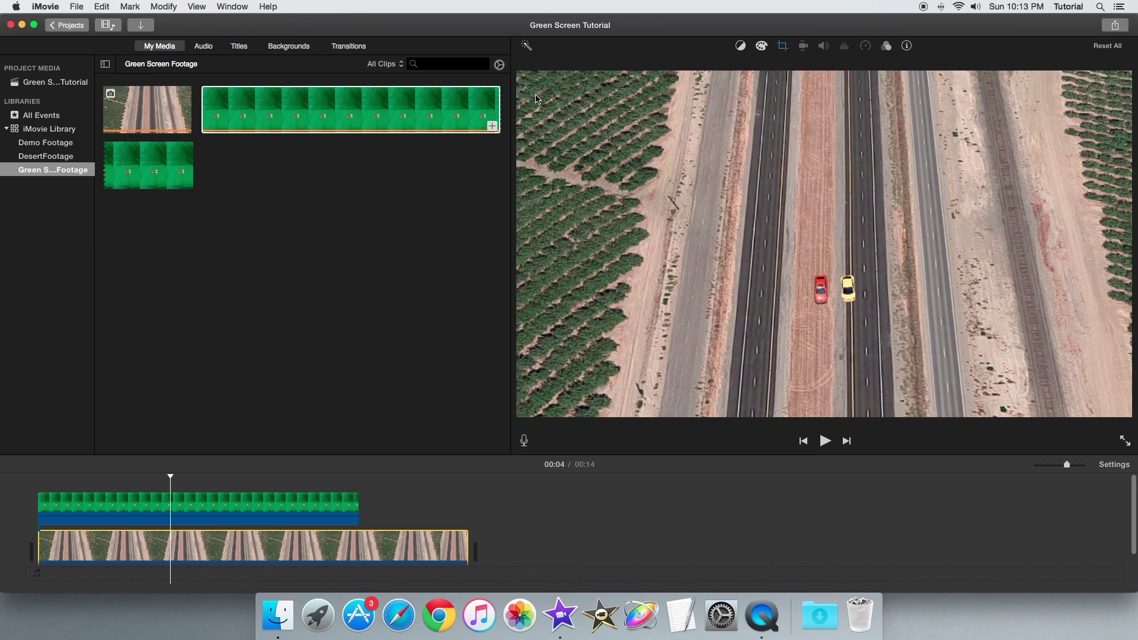
- Crop the highway background with Crop to Fill, using a smaller frame positioned over the road
{"action": "left_click", "coordinate": [783, 46]}
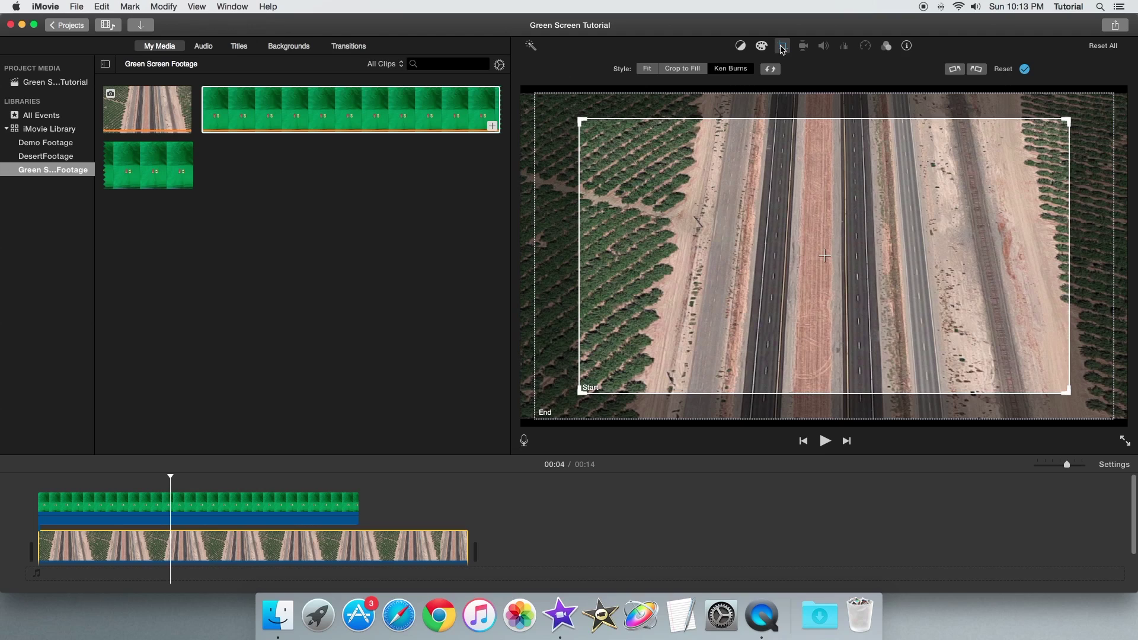
{"action": "left_click", "coordinate": [691, 70]}
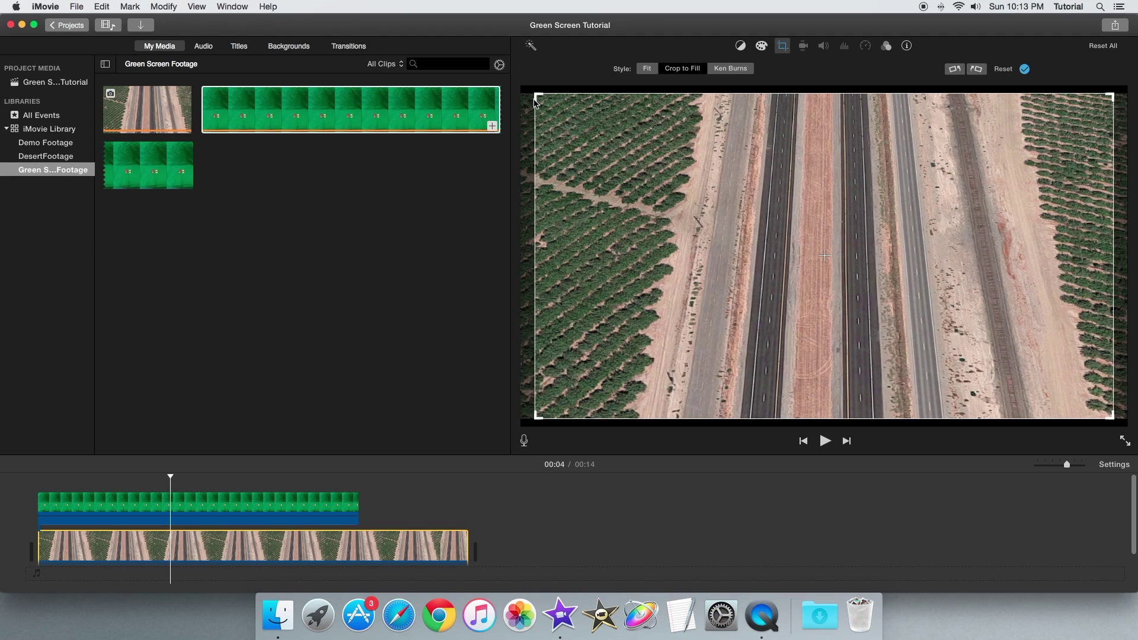
{"action": "left_click_drag", "start_coordinate": [535, 102], "coordinate": [777, 231]}
{"action": "left_click_drag", "start_coordinate": [891, 263], "coordinate": [808, 158]}
{"action": "left_click_drag", "start_coordinate": [1014, 119], "coordinate": [984, 135]}
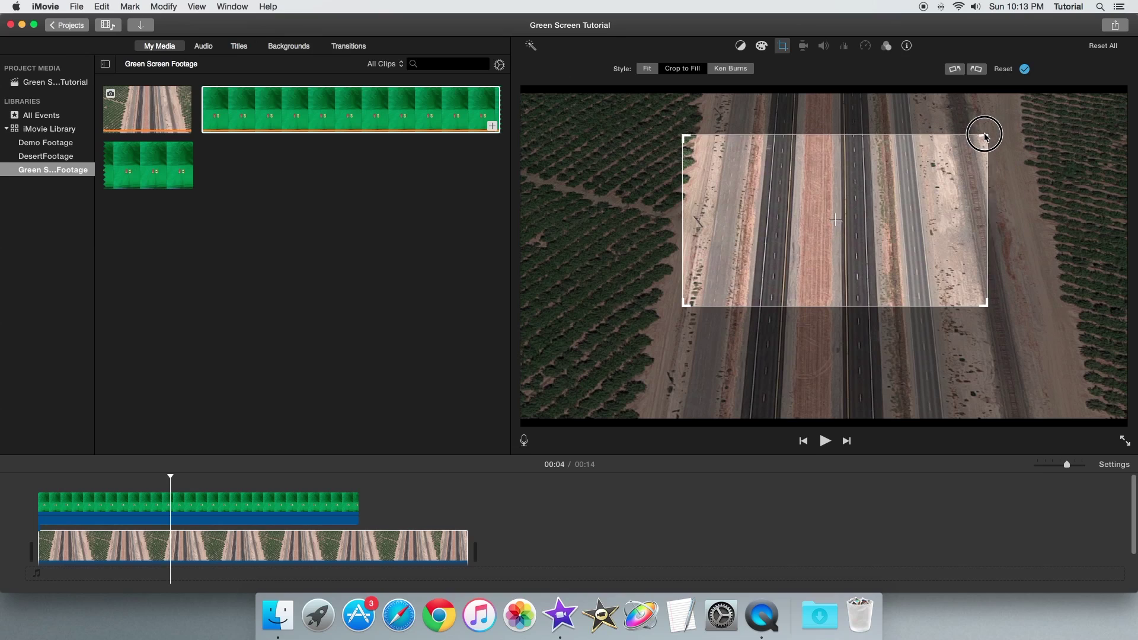
{"action": "left_click_drag", "start_coordinate": [891, 177], "coordinate": [904, 171]}
{"action": "left_click", "coordinate": [1024, 69]}
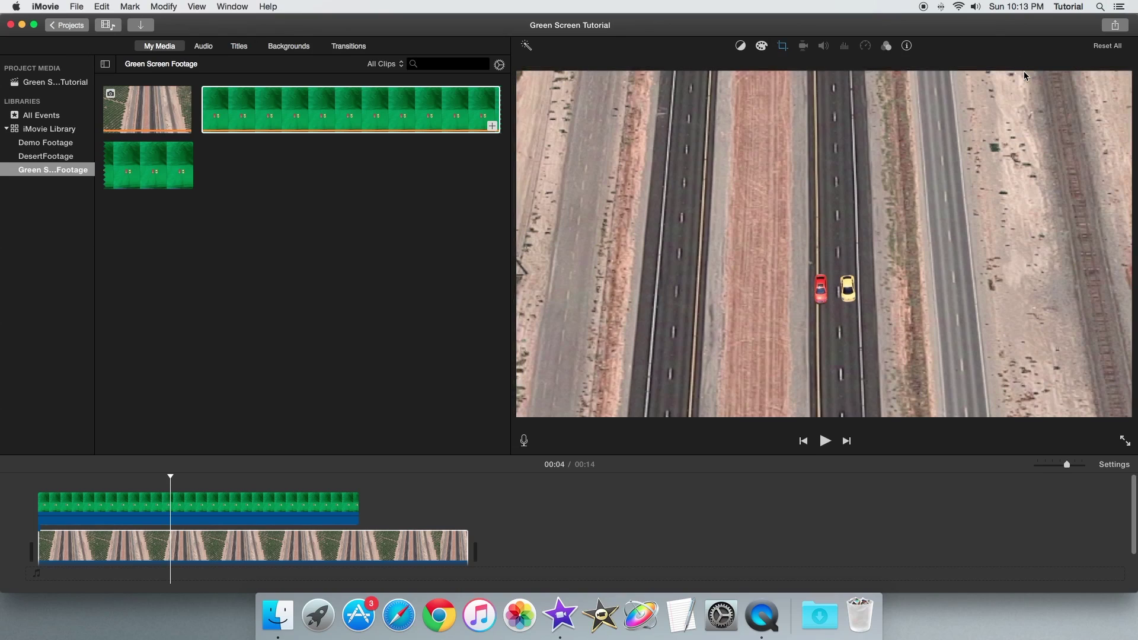
- Refine the background crop with progressively tighter frames until the cars look to scale
{"action": "left_click", "coordinate": [783, 46]}
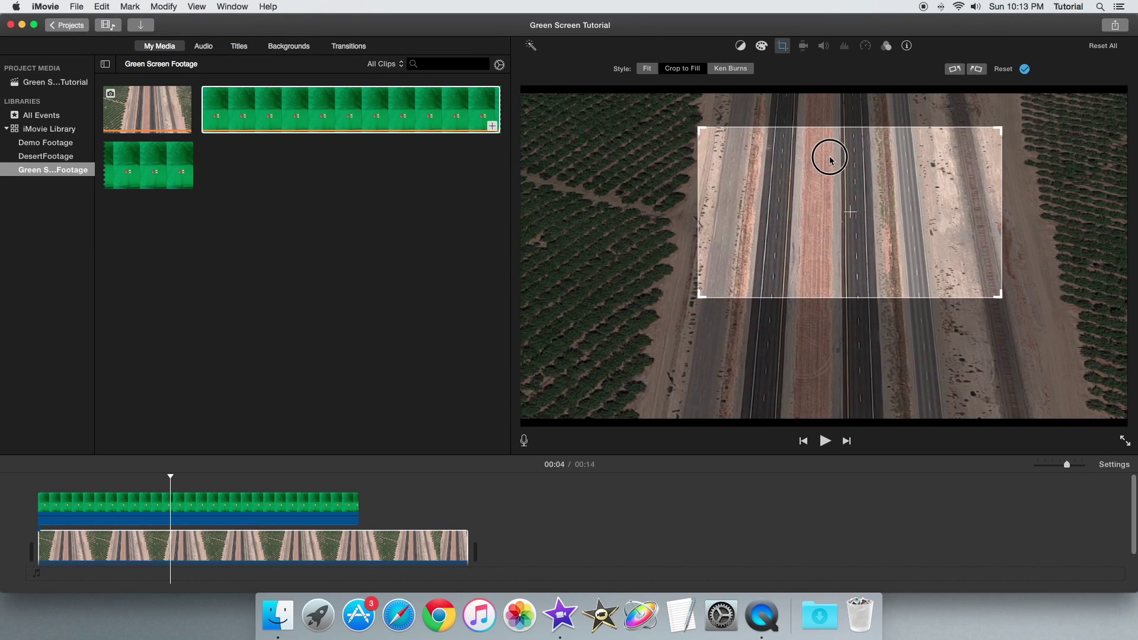
{"action": "left_click", "coordinate": [1023, 69]}
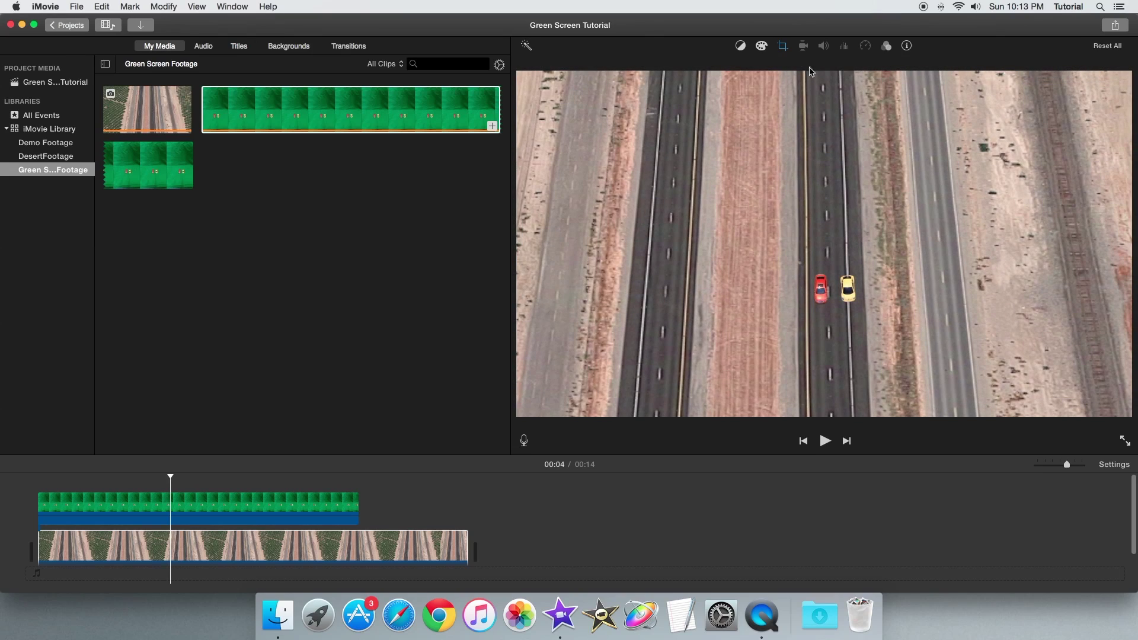
{"action": "left_click", "coordinate": [783, 46]}
{"action": "left_click_drag", "start_coordinate": [994, 132], "coordinate": [988, 135]}
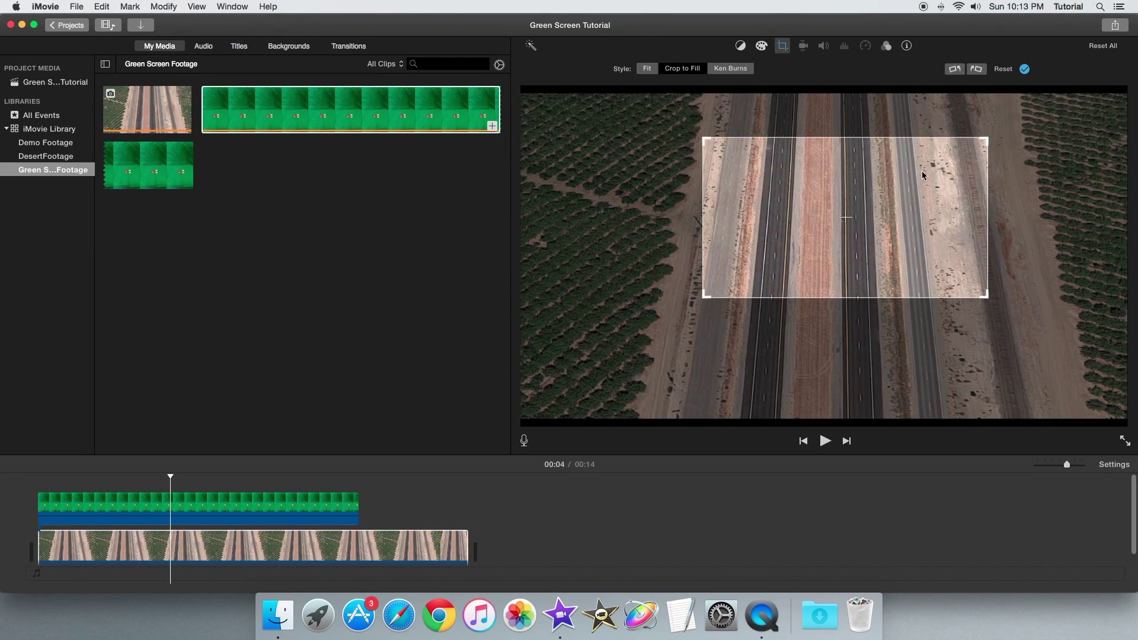
{"action": "left_click_drag", "start_coordinate": [921, 169], "coordinate": [926, 168]}
{"action": "left_click", "coordinate": [1024, 70]}
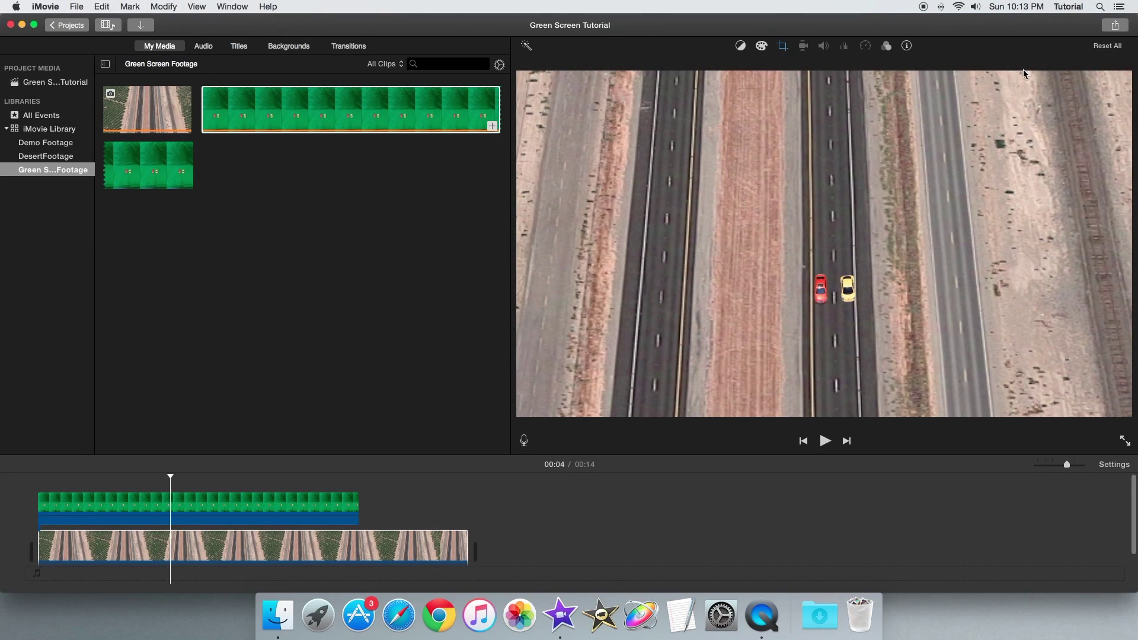
{"action": "left_click", "coordinate": [783, 46]}
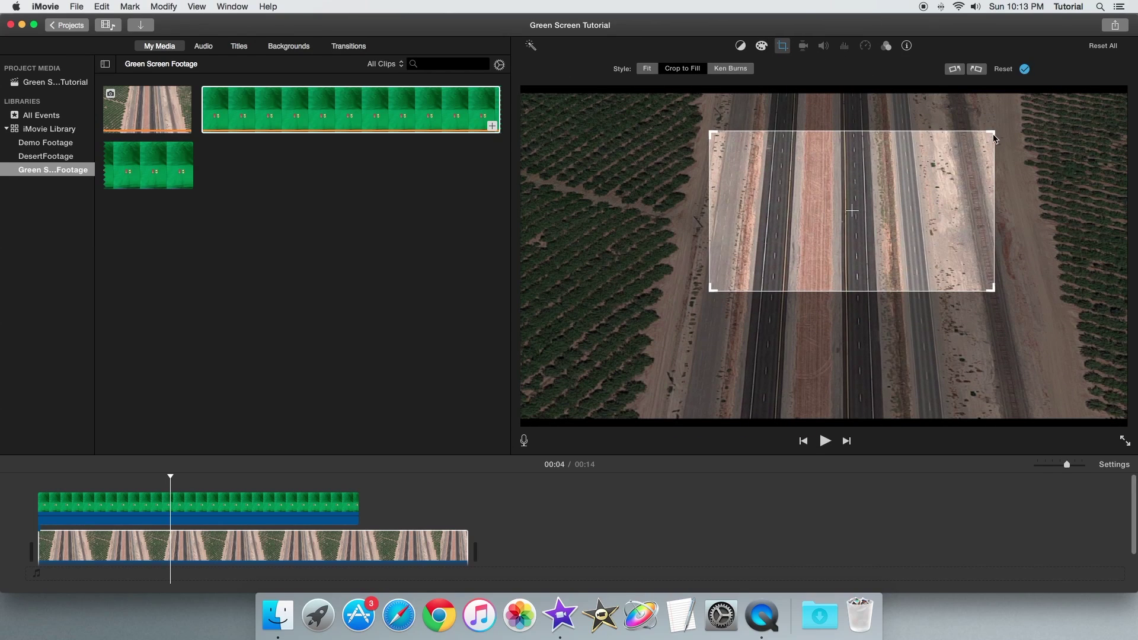
{"action": "left_click_drag", "start_coordinate": [992, 134], "coordinate": [954, 156]}
{"action": "left_click", "coordinate": [1025, 70]}
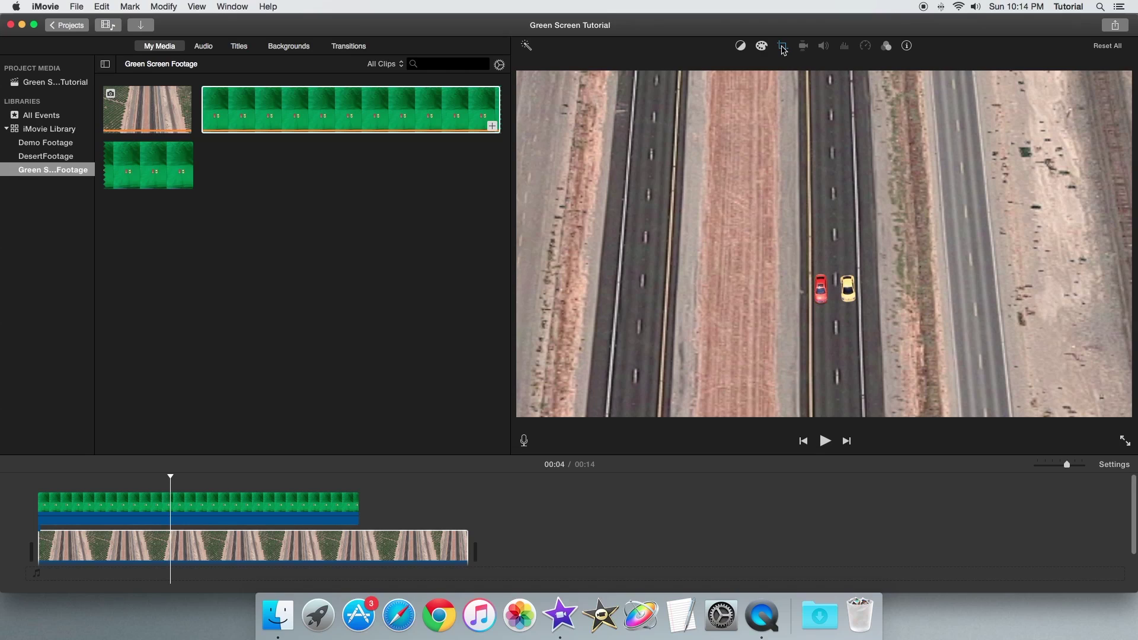
- Set a Ken Burns pan whose End frame matches the Start size and sits directly below it
{"action": "left_click", "coordinate": [782, 46]}
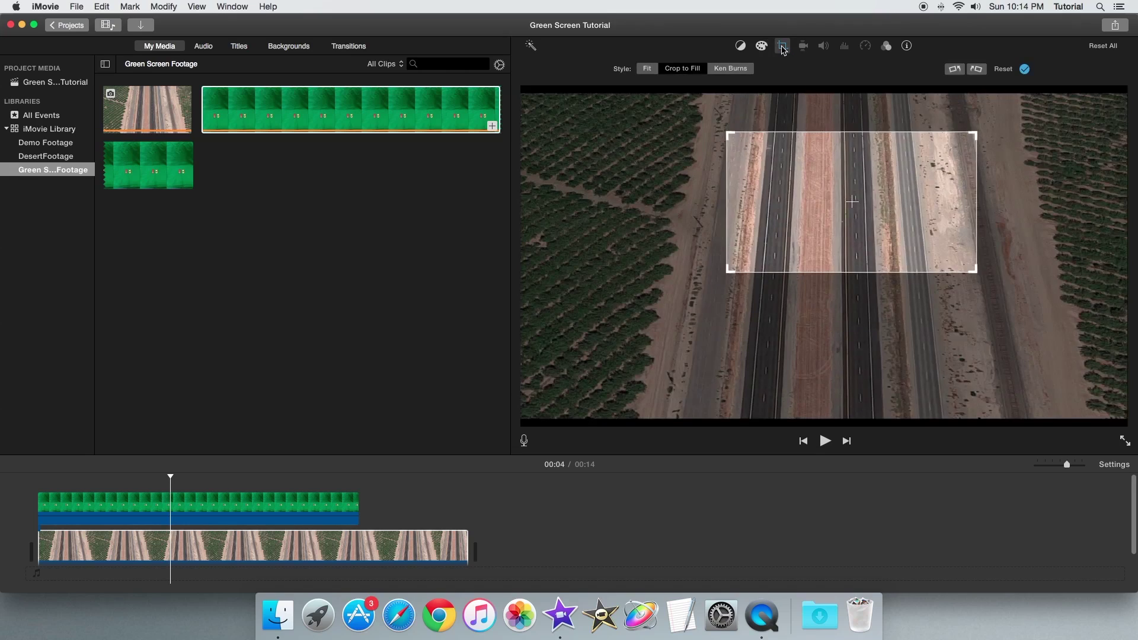
{"action": "left_click", "coordinate": [729, 69]}
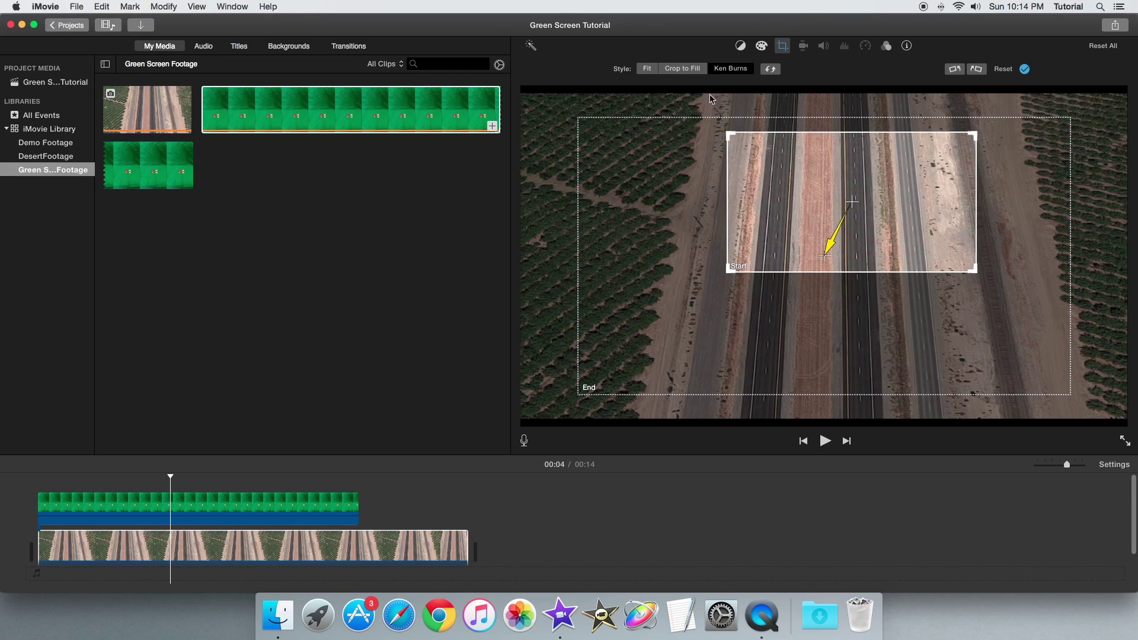
{"action": "left_click", "coordinate": [676, 146]}
{"action": "left_click_drag", "start_coordinate": [581, 120], "coordinate": [801, 245]}
{"action": "left_click_drag", "start_coordinate": [883, 253], "coordinate": [812, 252]}
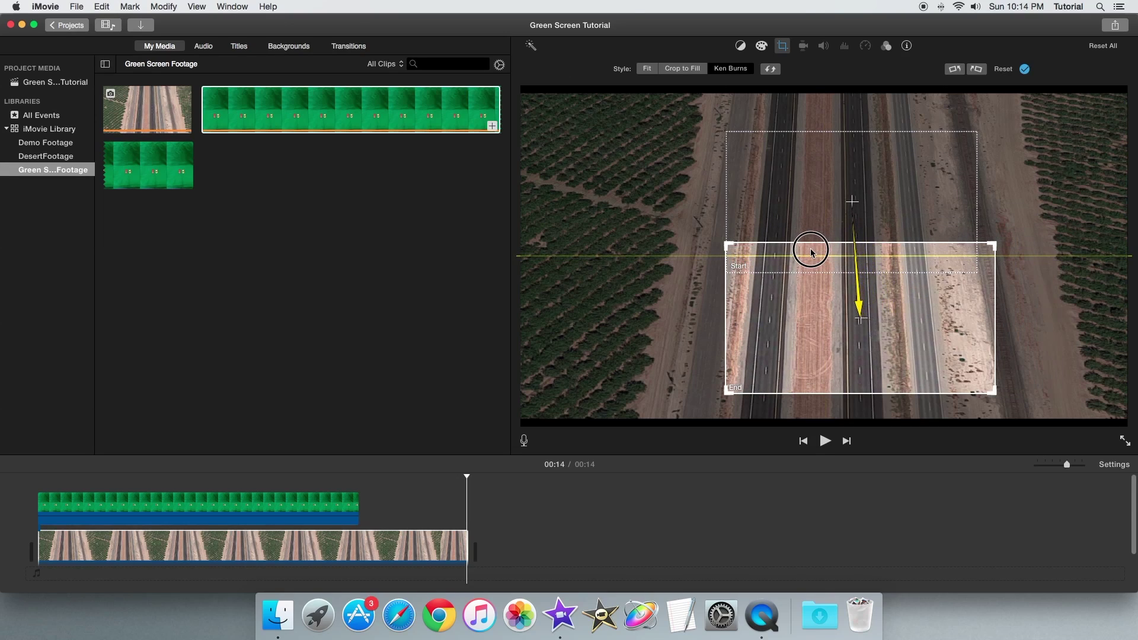
{"action": "left_click_drag", "start_coordinate": [953, 250], "coordinate": [966, 297]}
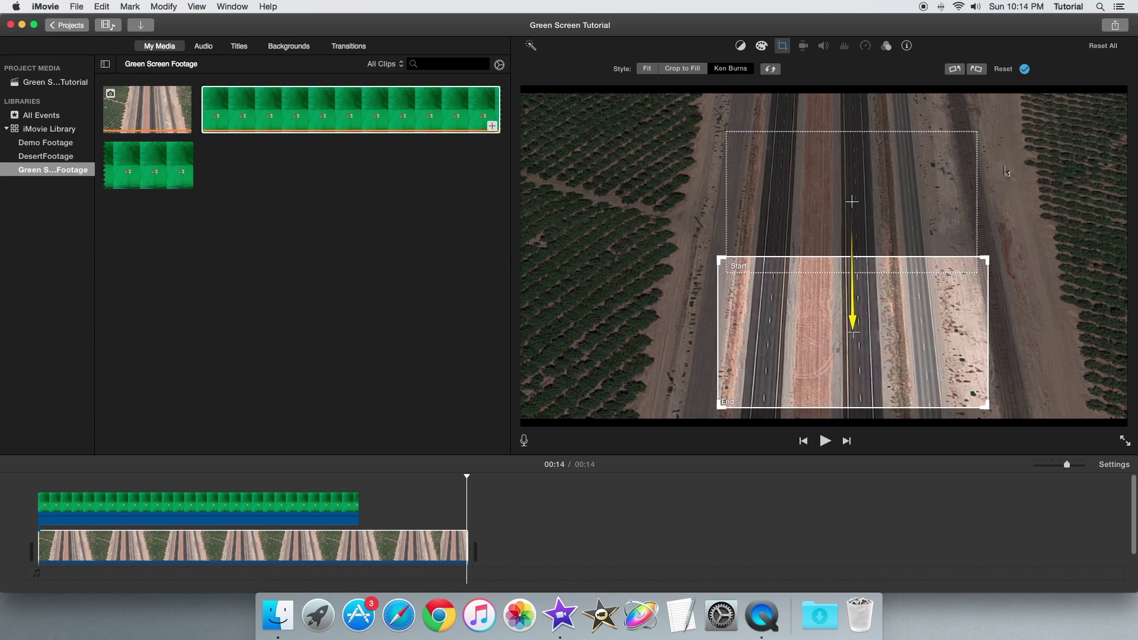
{"action": "left_click", "coordinate": [1025, 69]}
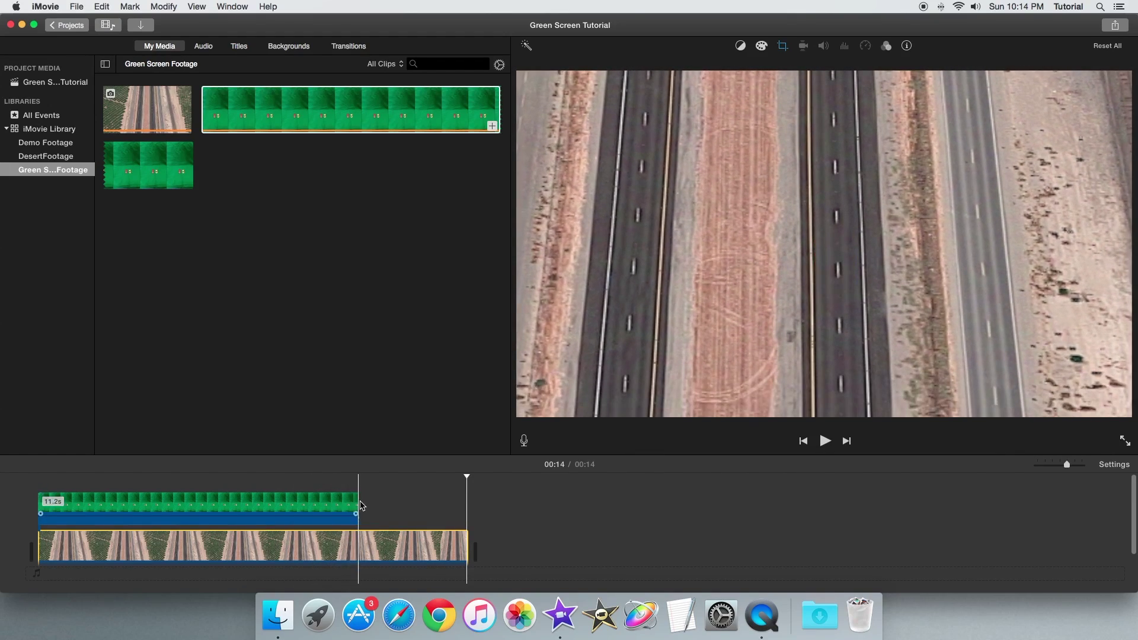
- Extend the cars clip to 14.6 seconds, trim the background to match, and review its Ken Burns framing
{"action": "left_click_drag", "start_coordinate": [360, 504], "coordinate": [467, 505]}
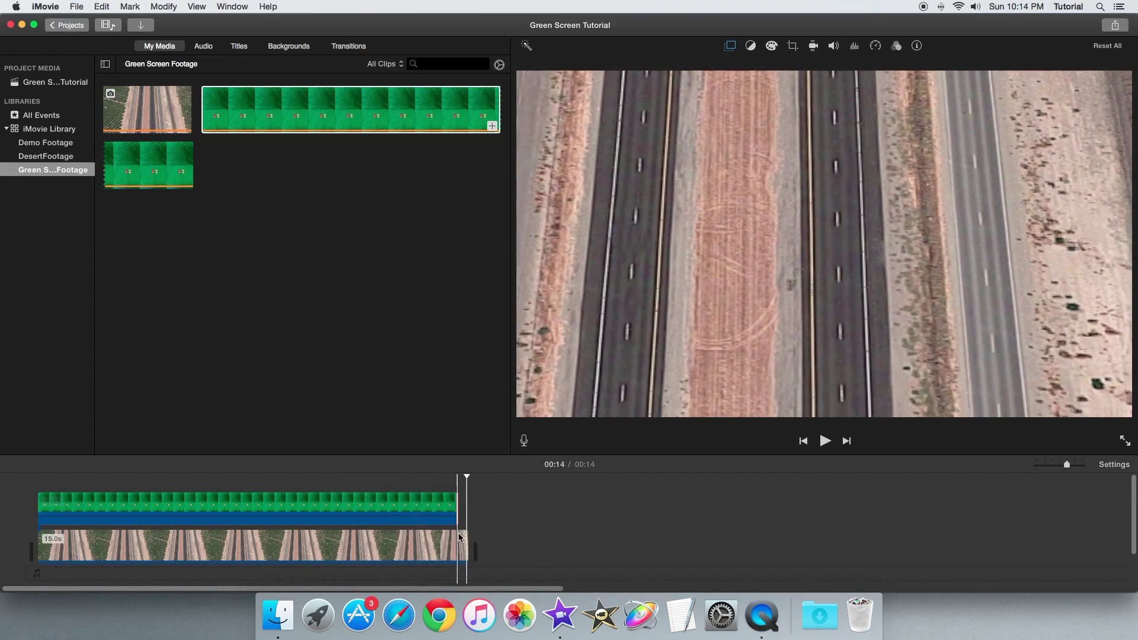
{"action": "left_click_drag", "start_coordinate": [460, 537], "coordinate": [449, 537]}
{"action": "left_click", "coordinate": [417, 502]}
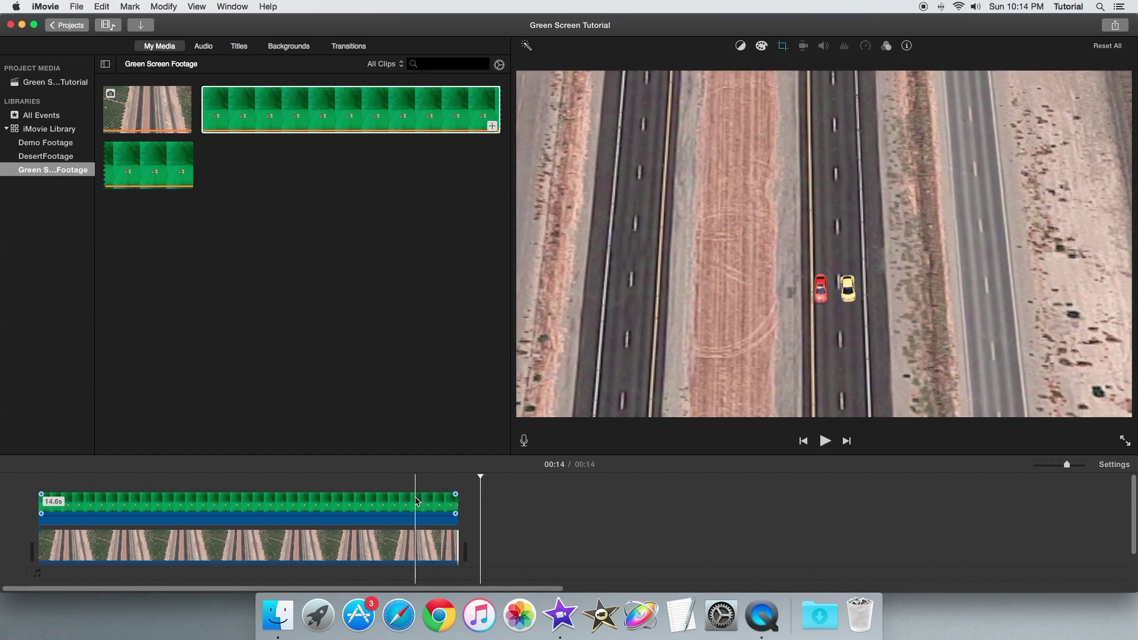
{"action": "left_click", "coordinate": [355, 541]}
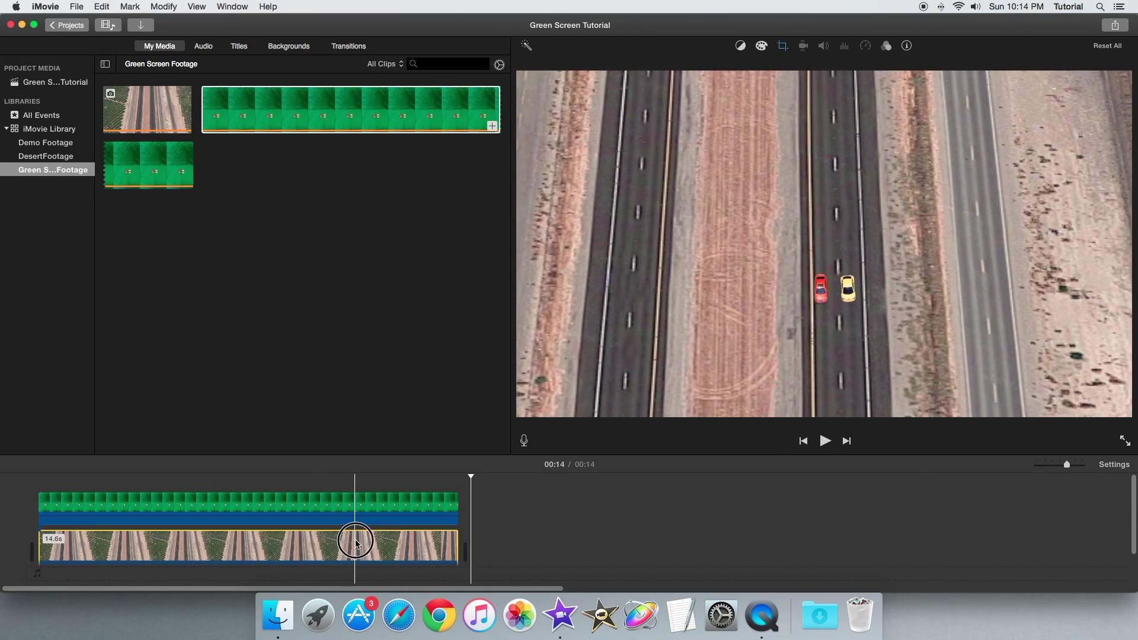
{"action": "left_click", "coordinate": [784, 49]}
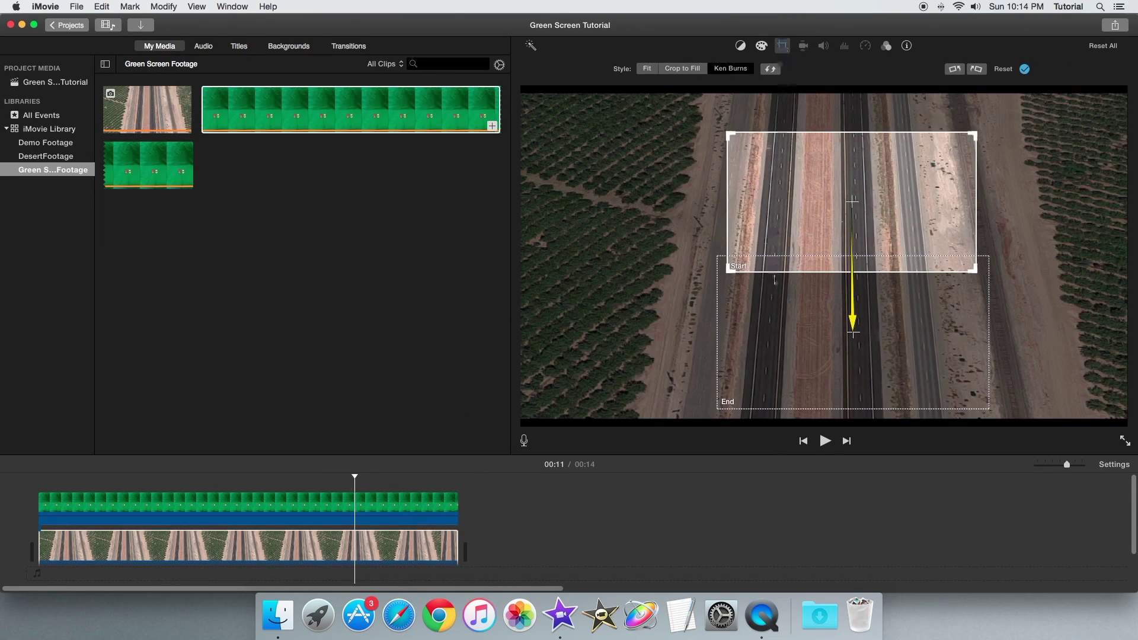
{"action": "left_click", "coordinate": [762, 324]}
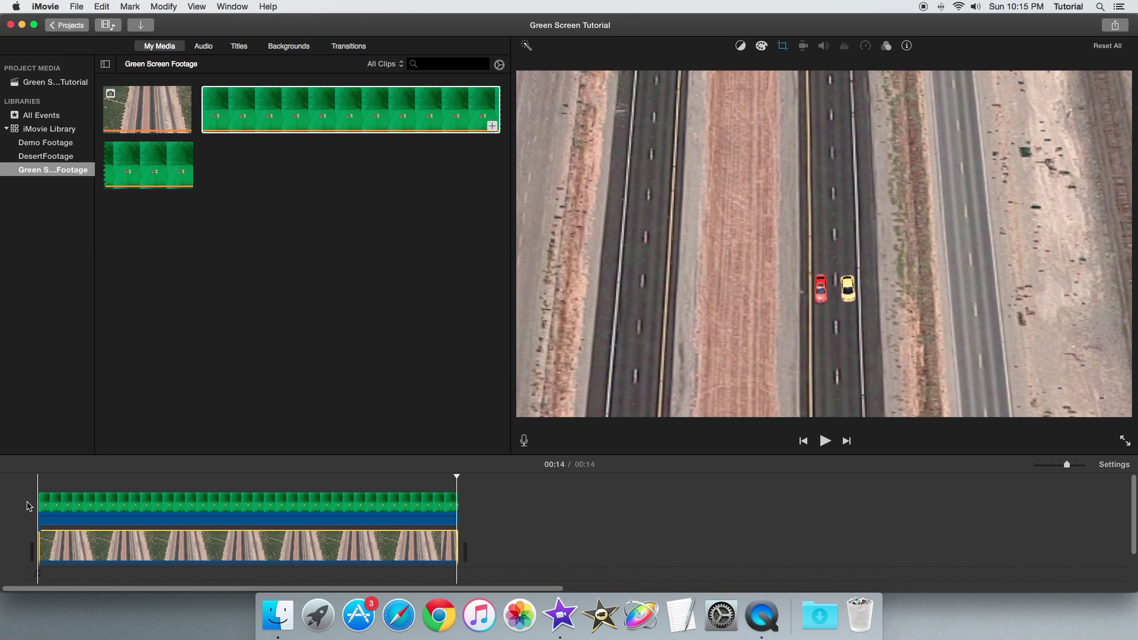
{"action": "key", "text": "space"}
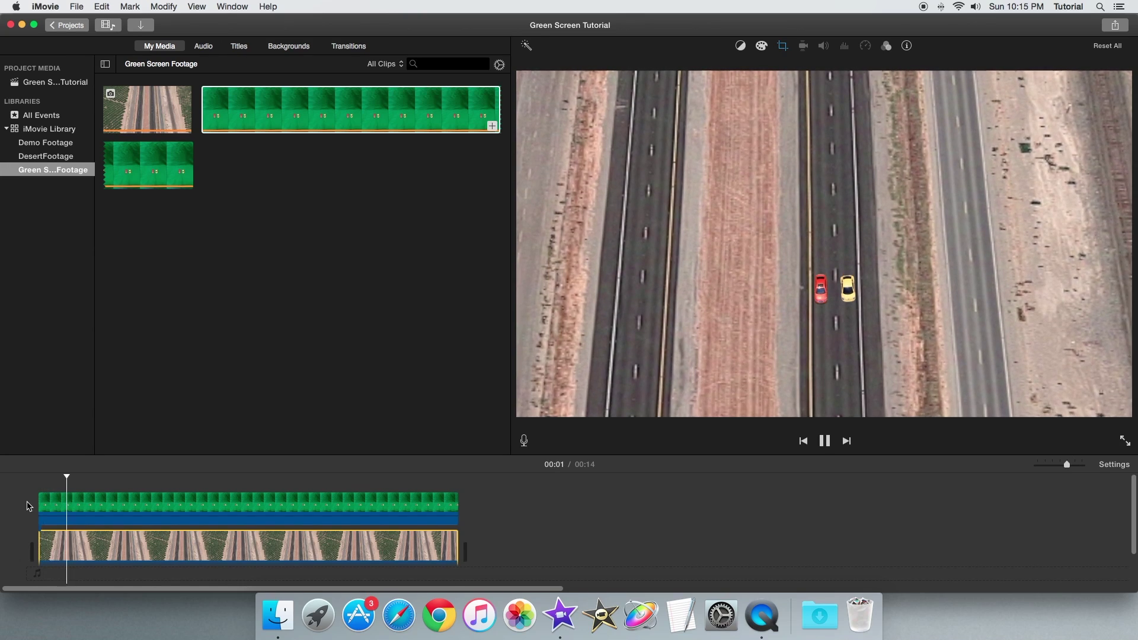